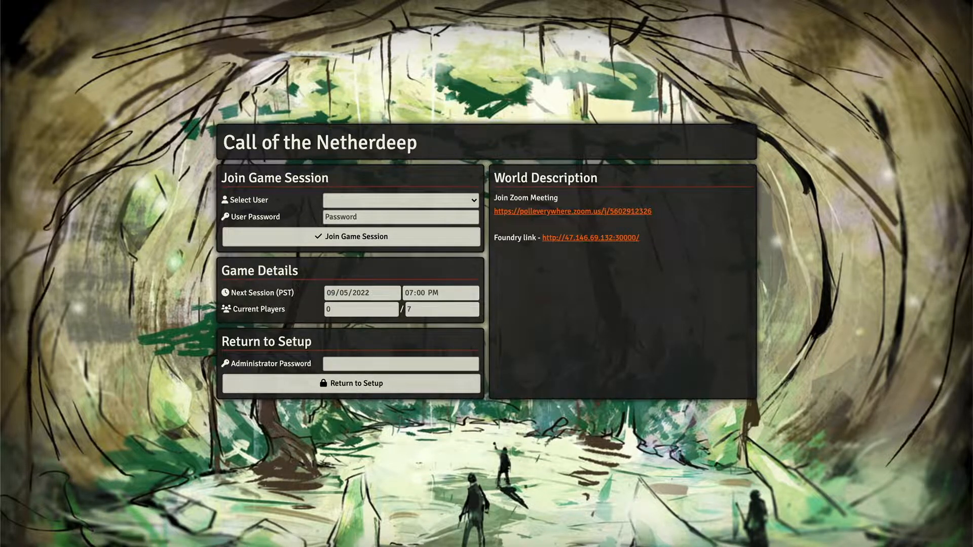
Step: Join the Call of the Netherdeep game session as the Gamemaster user
click(346, 205)
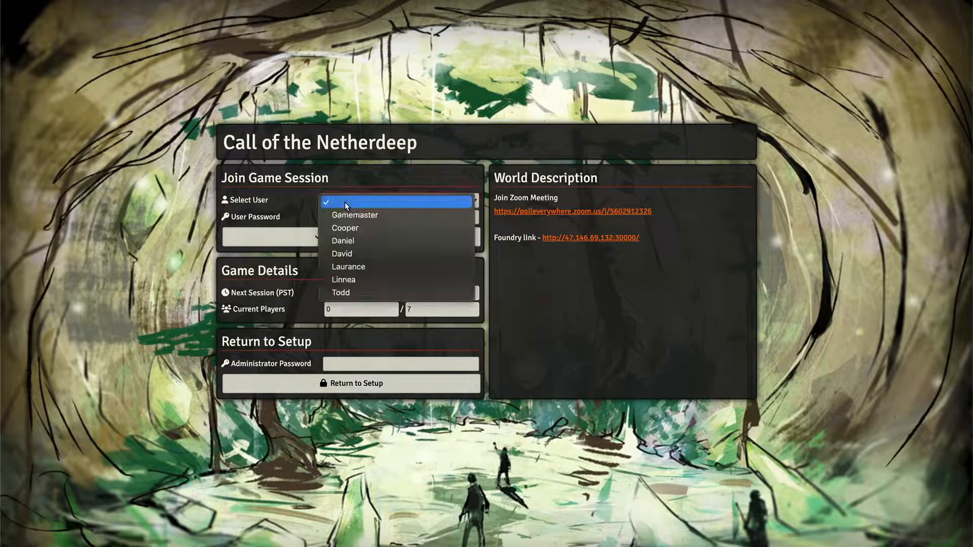
click(344, 215)
click(348, 237)
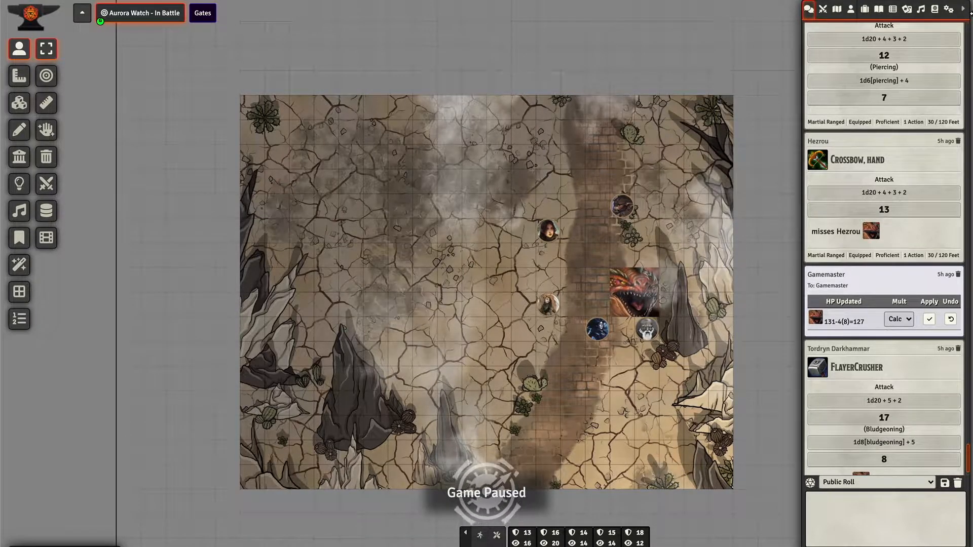
Step: Review the world's module list in the game settings to see which modules are enabled
click(949, 10)
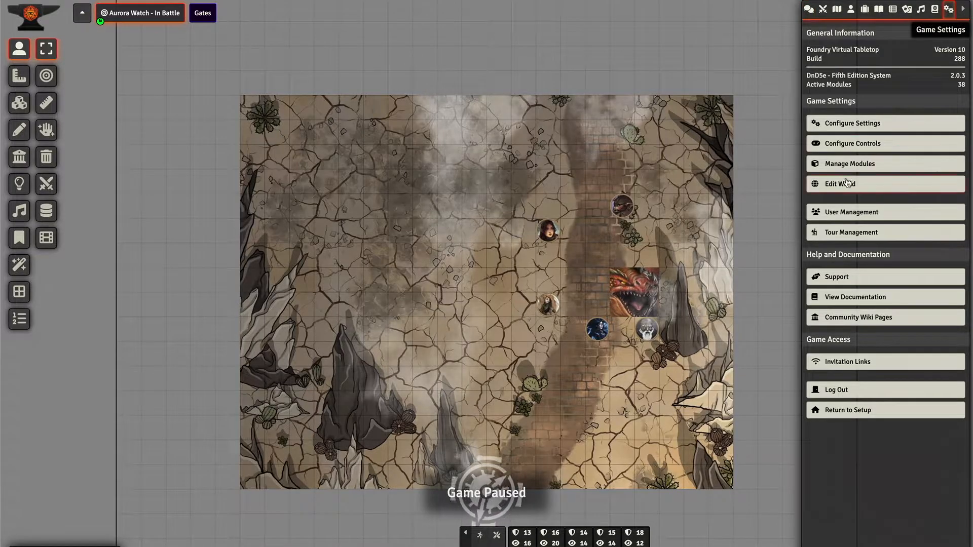
click(850, 164)
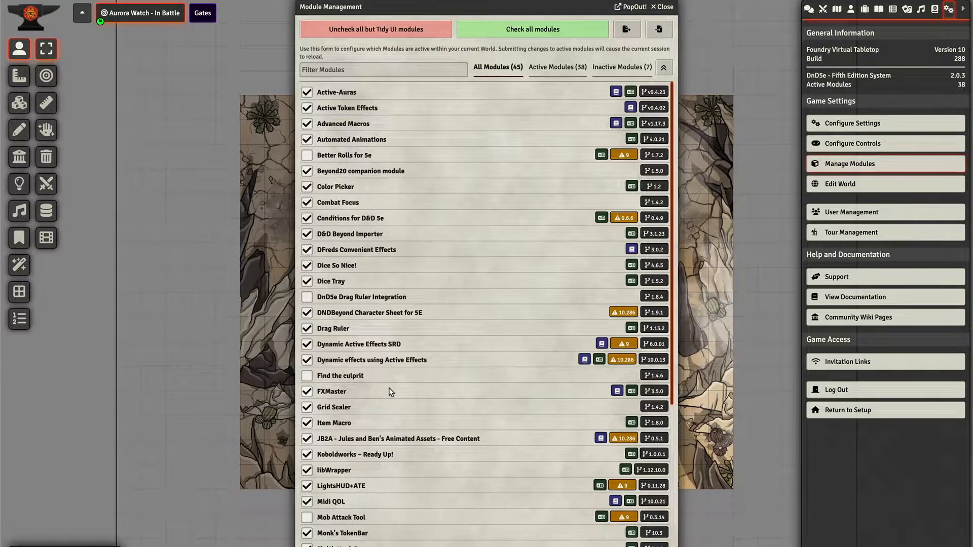
scroll(335, 380, down, 2)
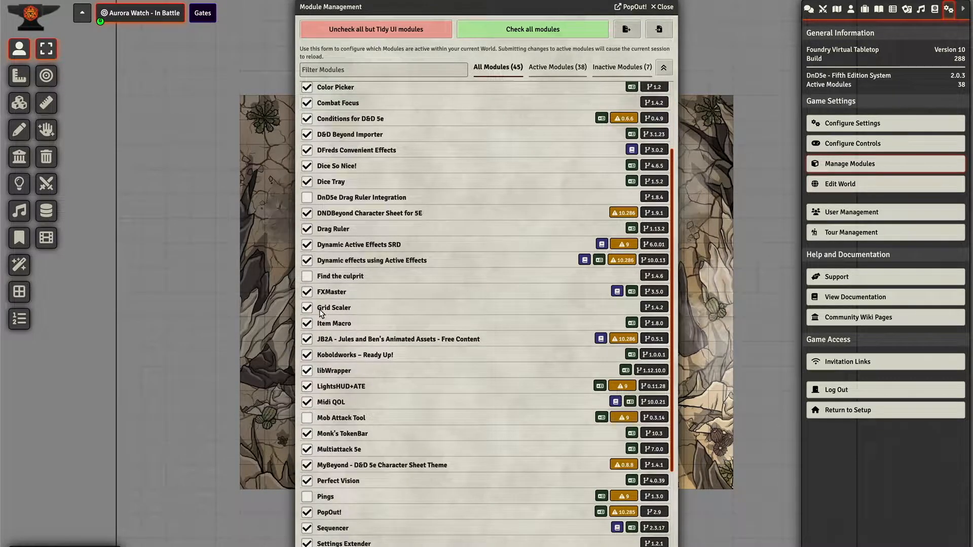
click(20, 296)
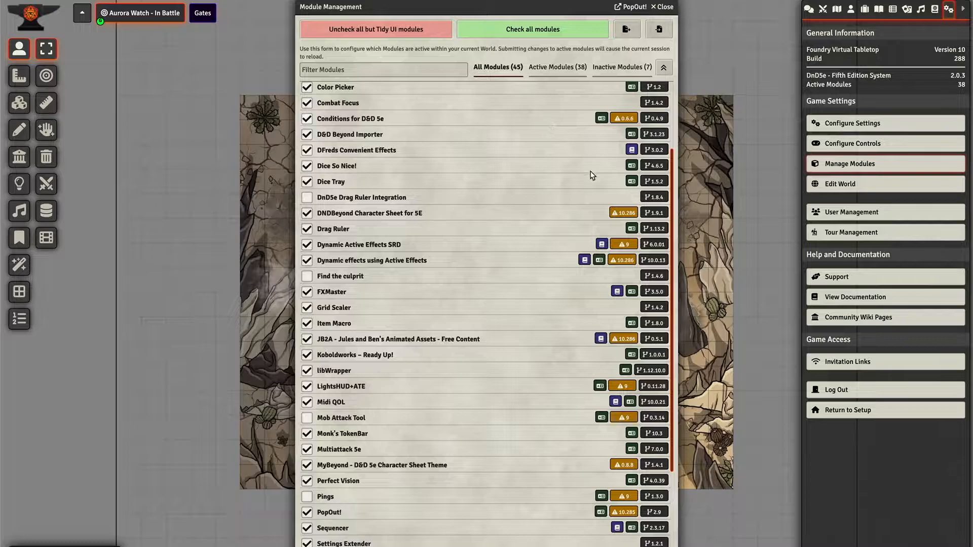
scroll(590, 175, up, 2)
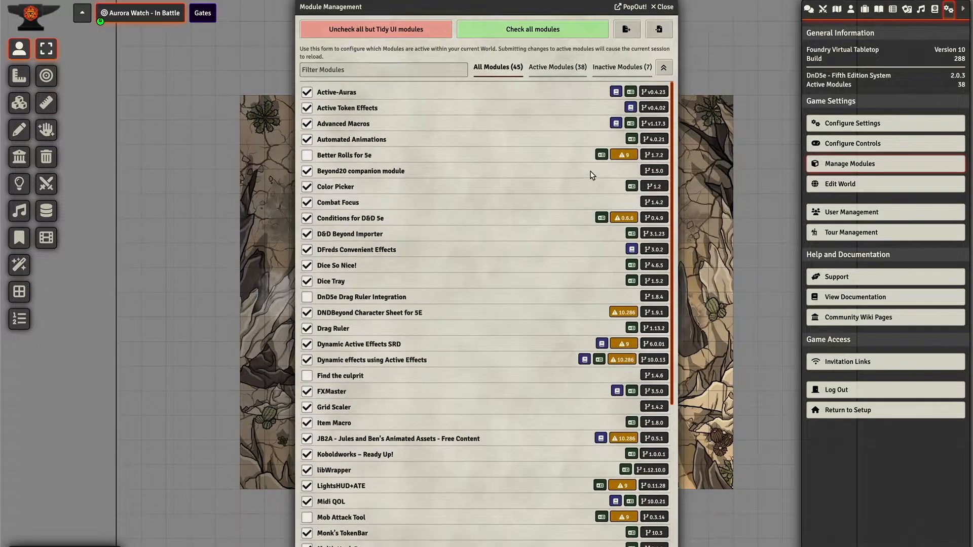
click(664, 7)
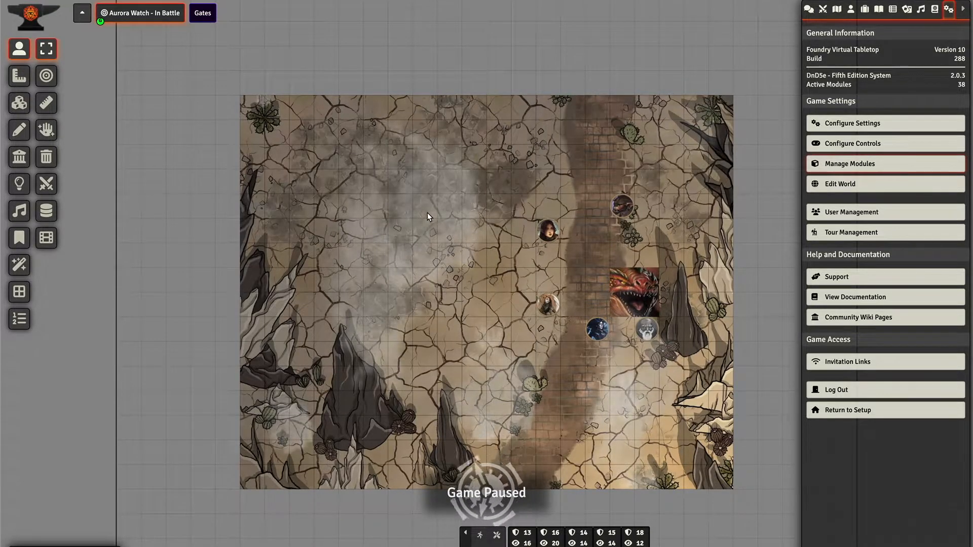
click(885, 163)
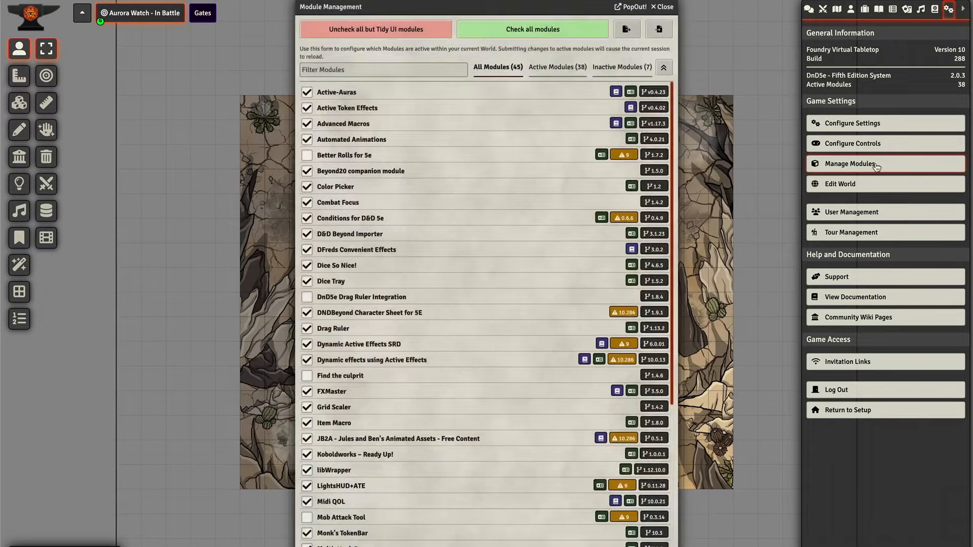
click(658, 6)
Step: Create a new scene named Donjon in the test maps scene folder
click(837, 10)
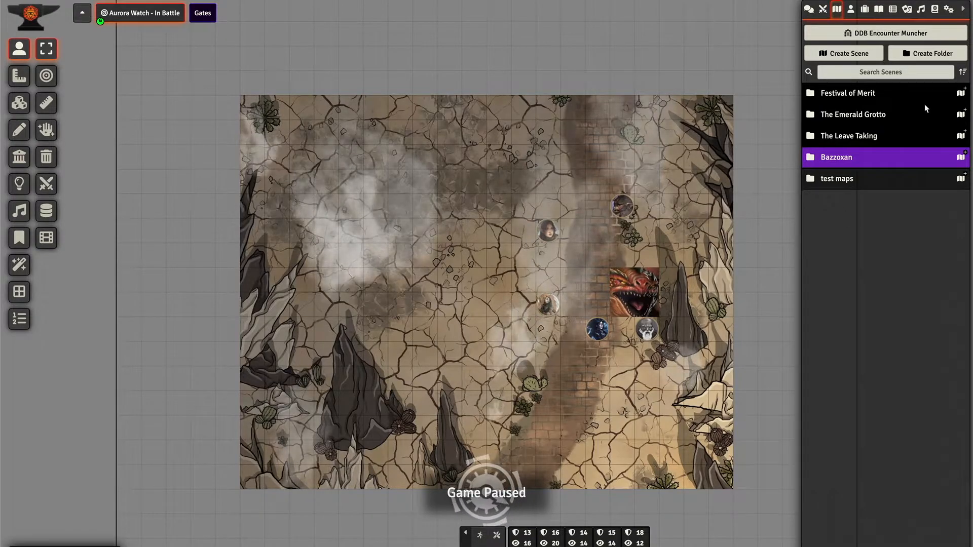
click(840, 182)
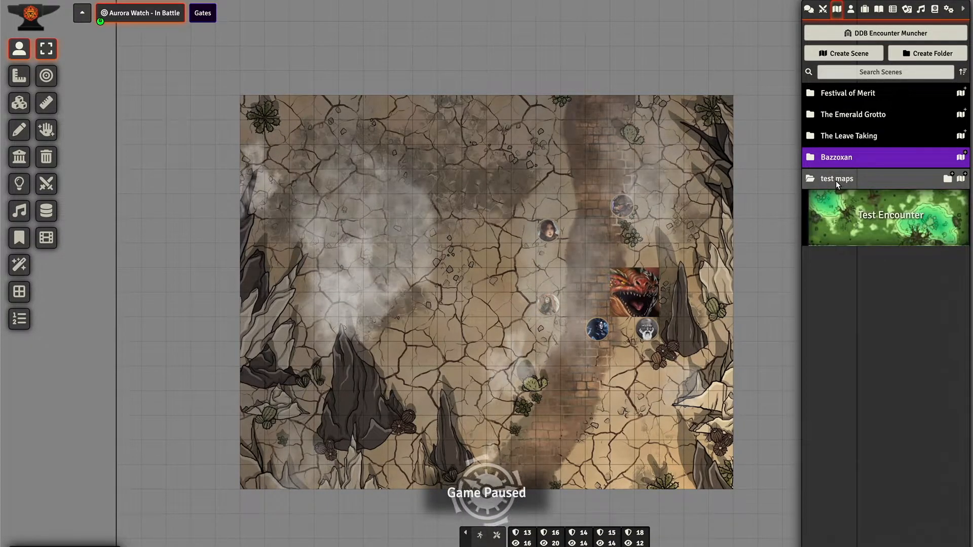
click(961, 179)
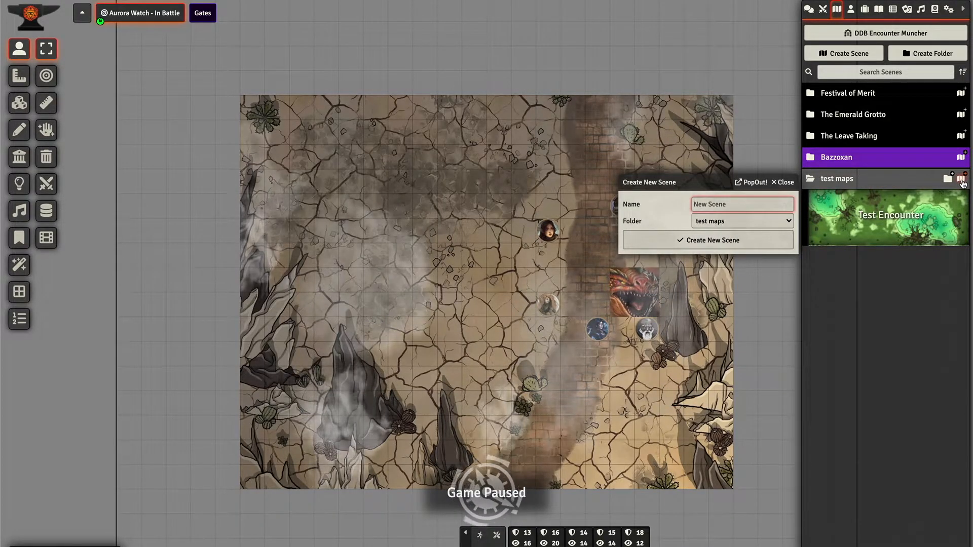
text(Dungeon)
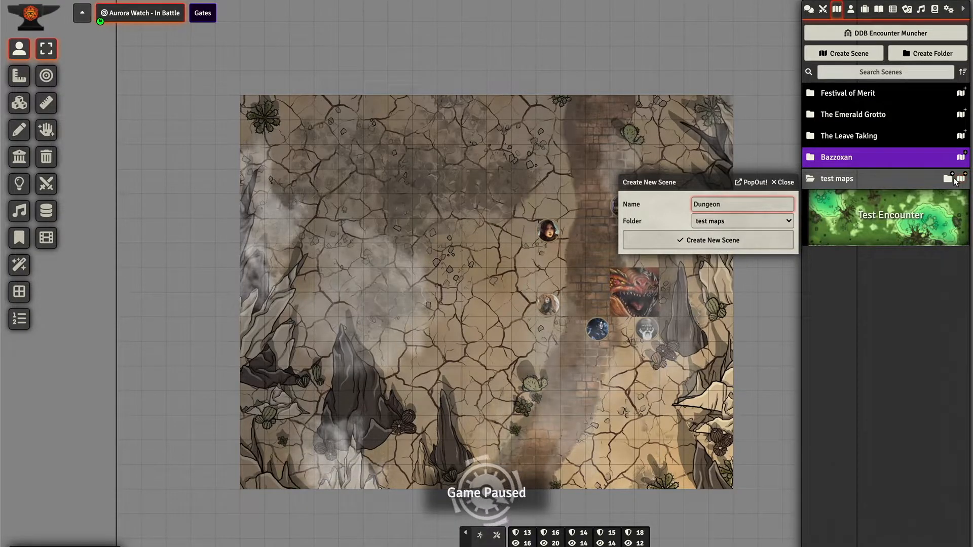
key(BackSpace)
key(BackSpace)
key(BackSpace)
text(\\])
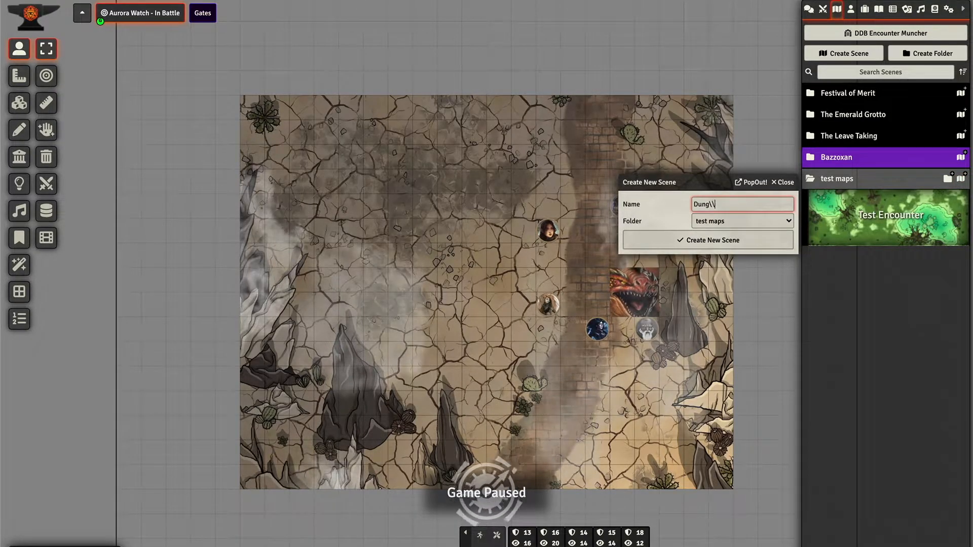
key(BackSpace)
key(BackSpace)
key(BackSpace)
key(BackSpace)
key(BackSpace)
key(BackSpace)
key(BackSpace)
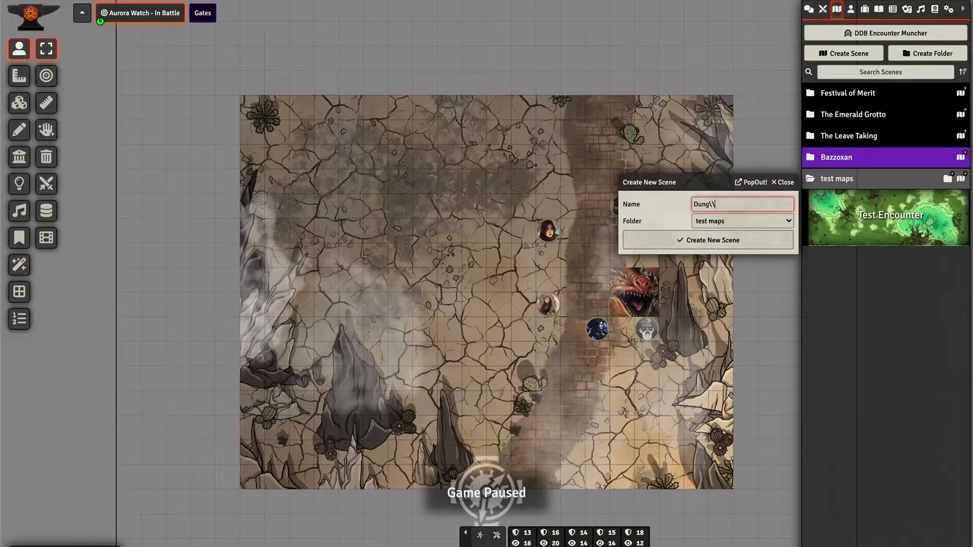
text(onjon)
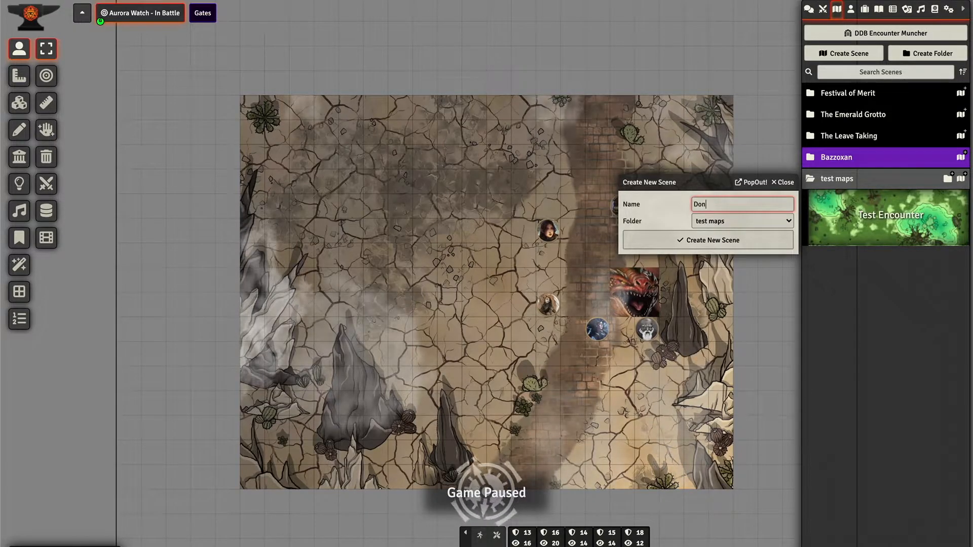
click(725, 241)
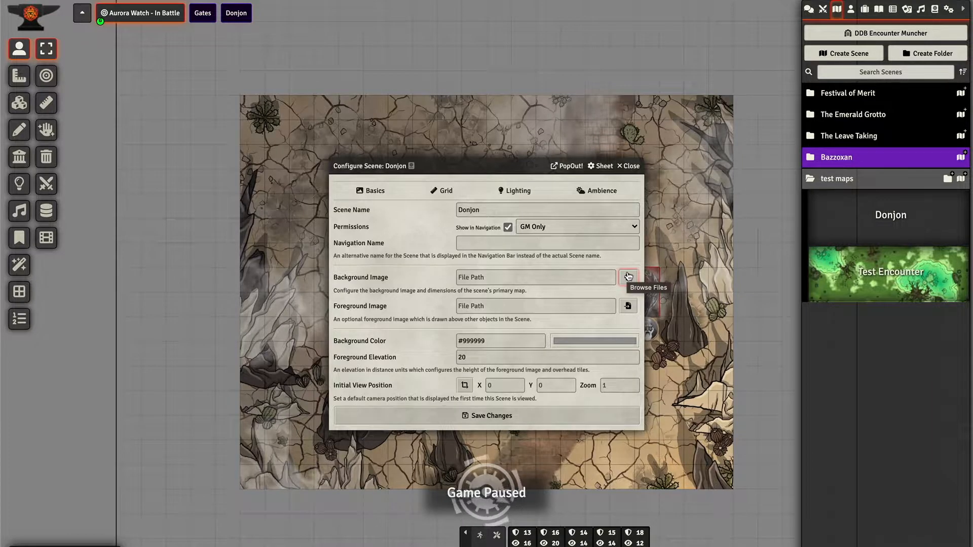
Step: Switch to Chrome and search Google Images for "ice dungeon map DnD 53"
key(ctrl+Up)
click(817, 399)
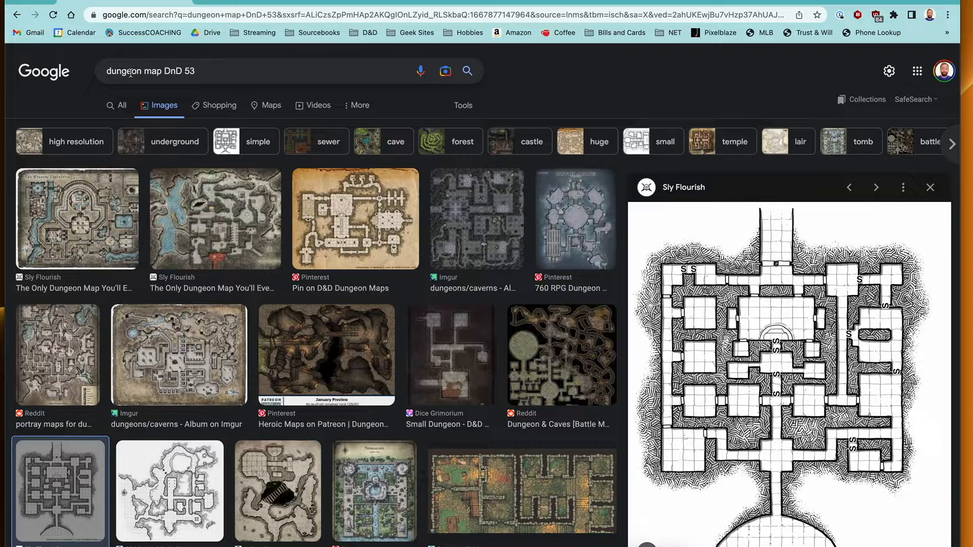
click(106, 72)
key(Return)
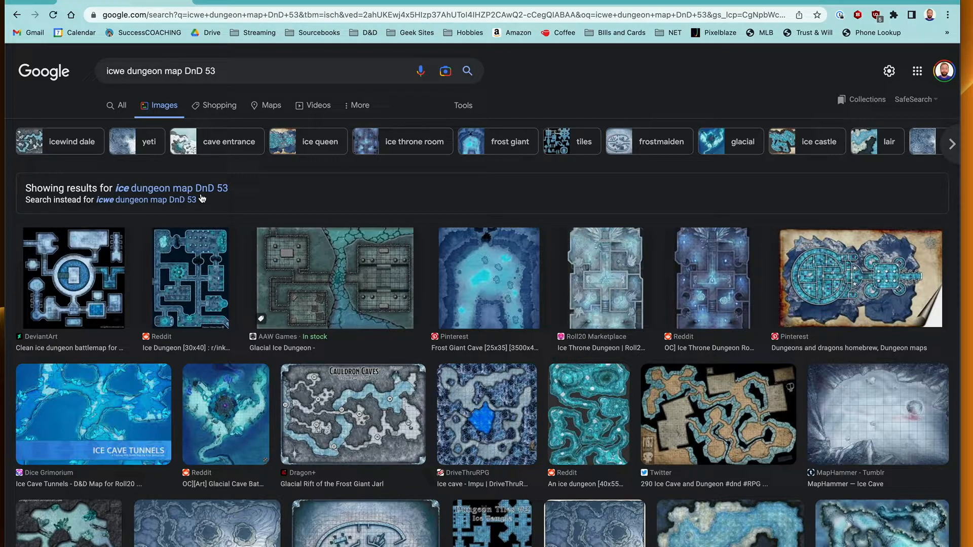
Step: Compare the Frost Giant Cave and Ice Throne Dungeon maps, and open the Frost Giant Cave image in a new tab
click(483, 272)
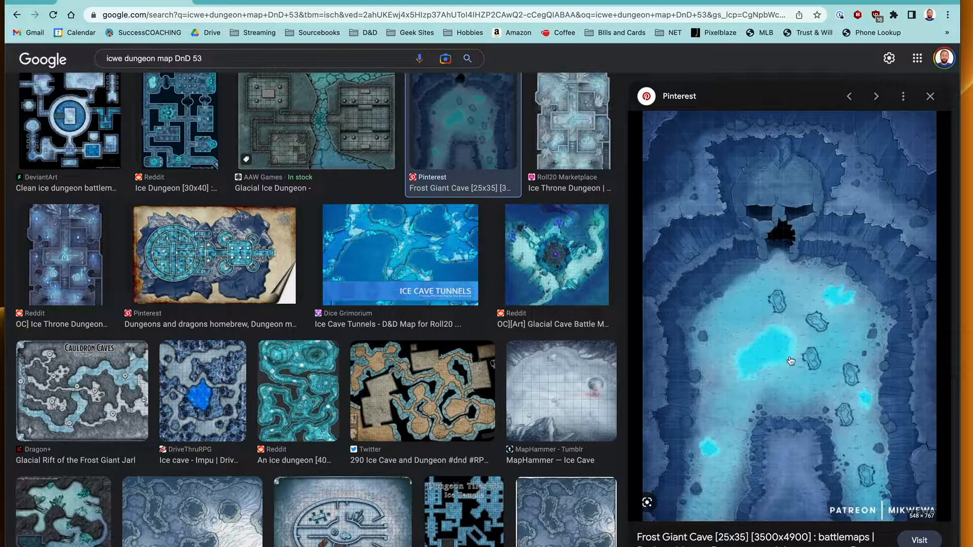
click(593, 149)
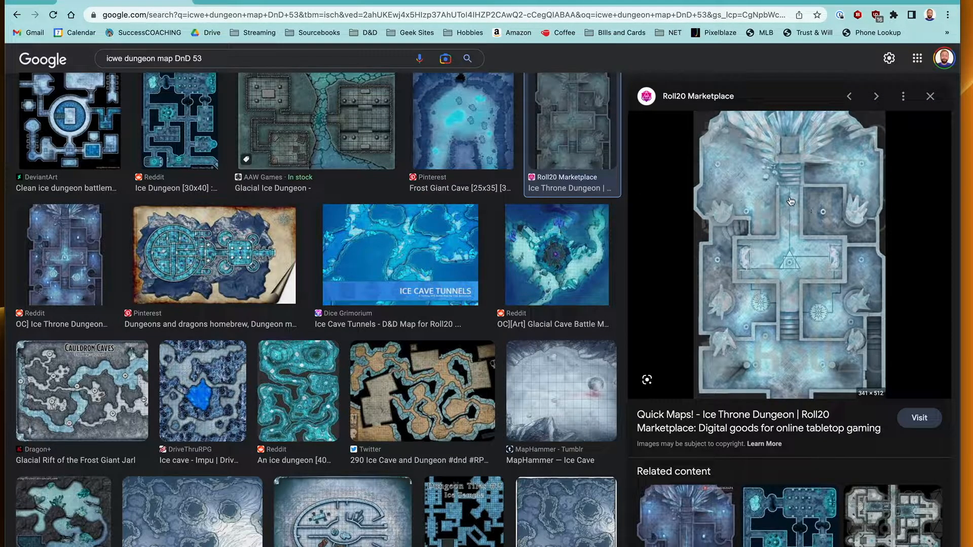
scroll(791, 193, up, 1)
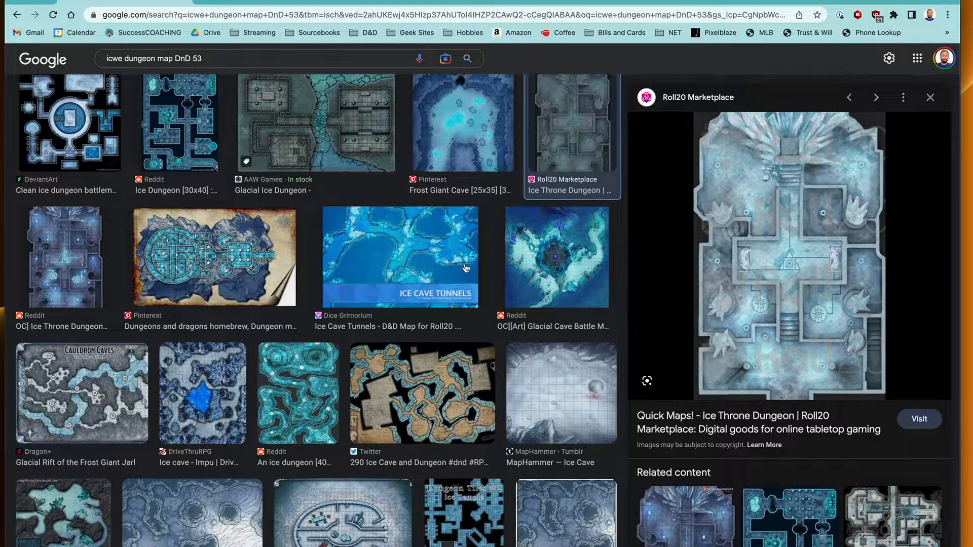
click(456, 109)
right_click(770, 224)
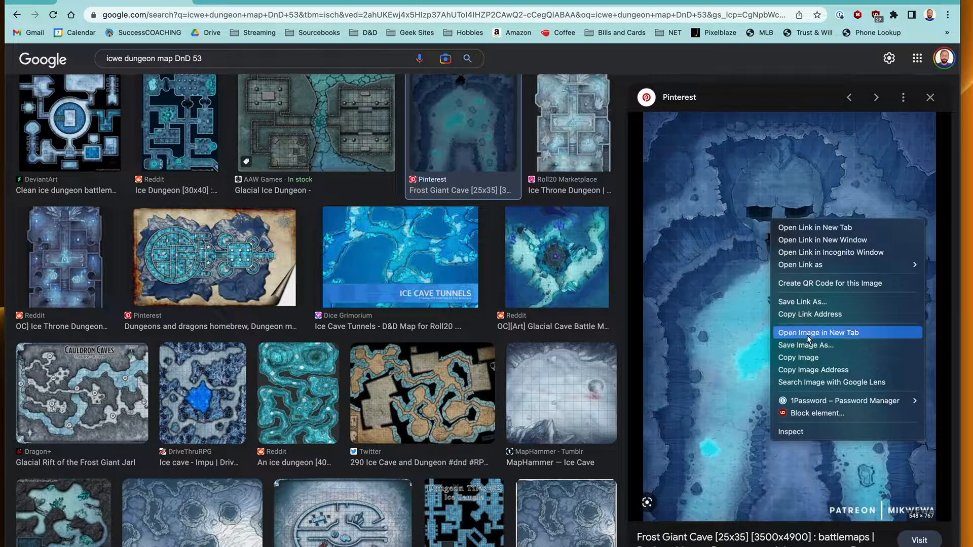
click(732, 211)
click(251, 3)
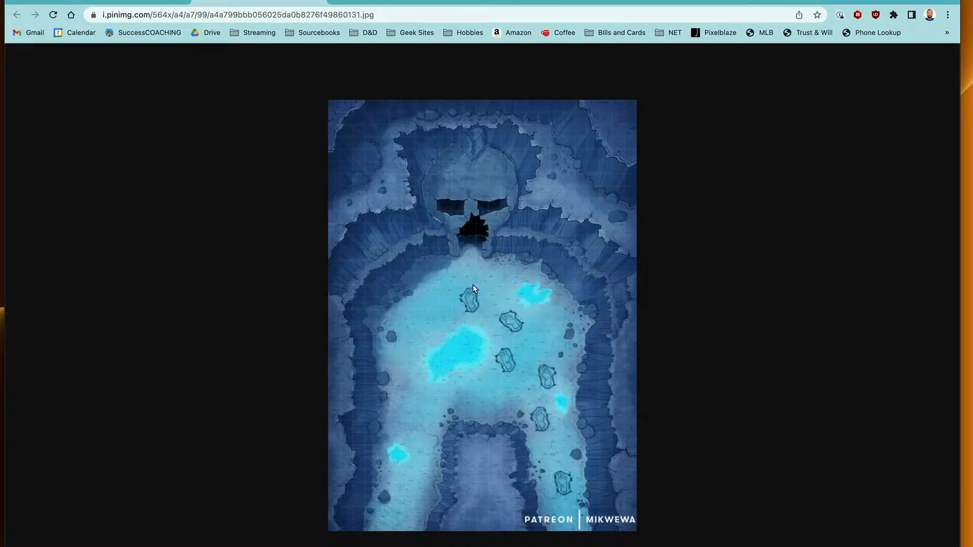
Step: Save the Frost Giant Cave map image to the Downloads folder as trojan.jpg
right_click(469, 318)
click(491, 340)
click(143, 281)
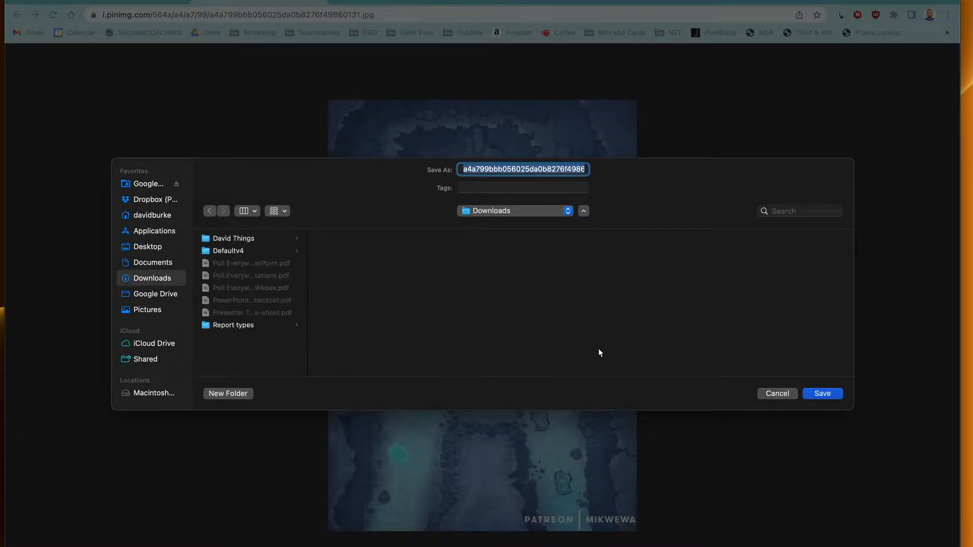
text(trojan.jpg)
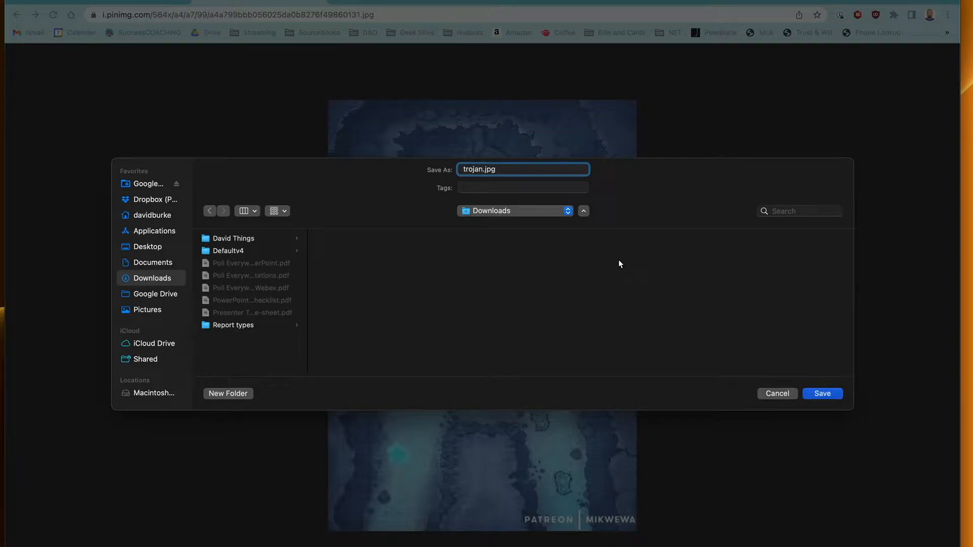
click(809, 396)
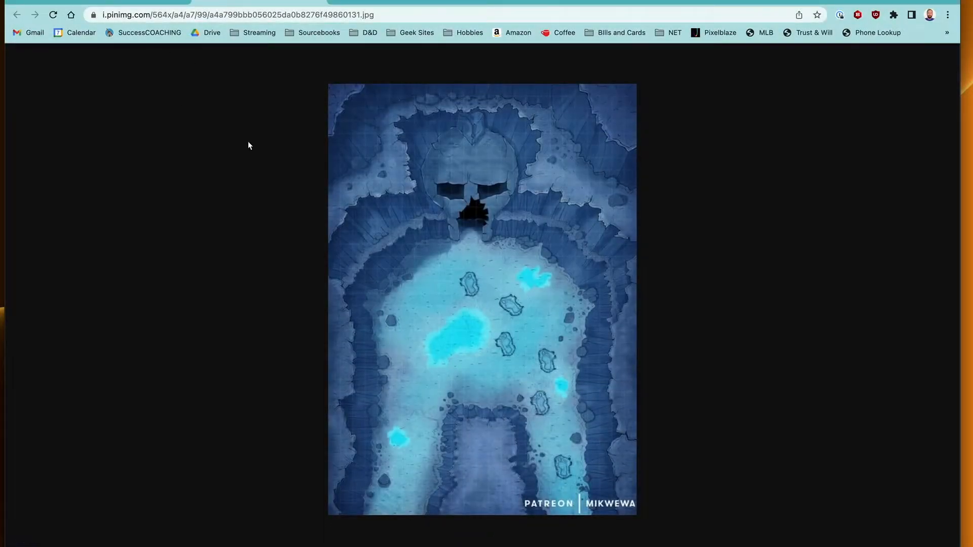
Step: Switch to Foundry Virtual Tabletop and browse to the Dungeon maps folder for the Donjon scene's background image
key(ctrl+Up)
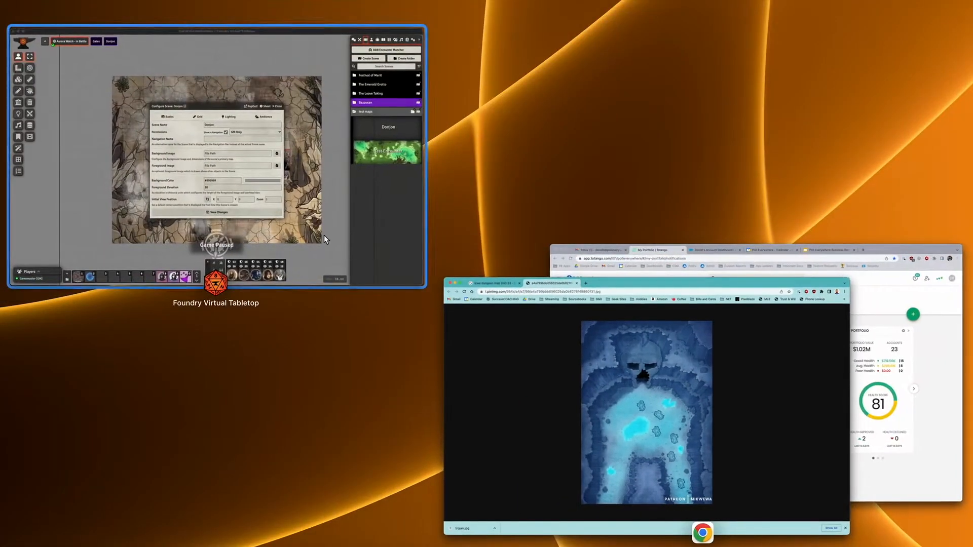
click(235, 174)
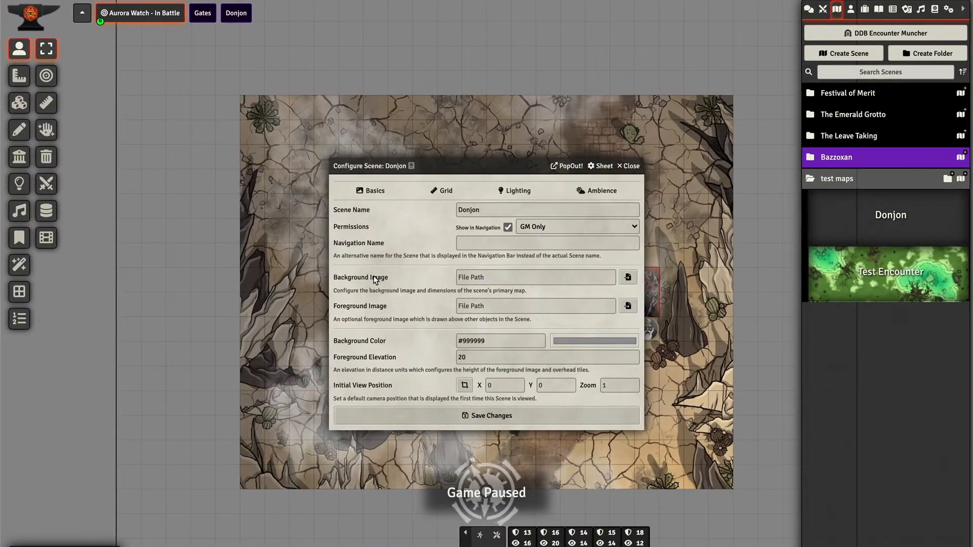
click(628, 277)
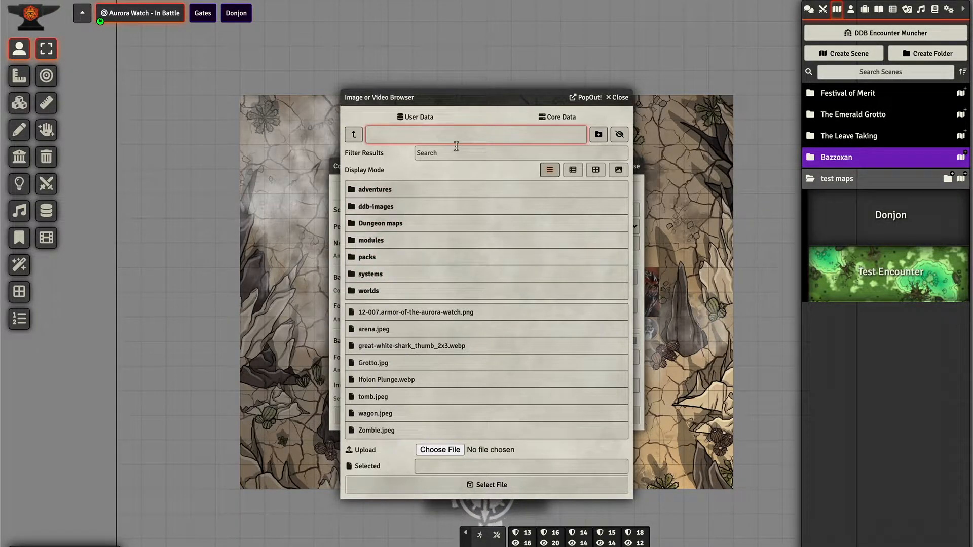
click(377, 225)
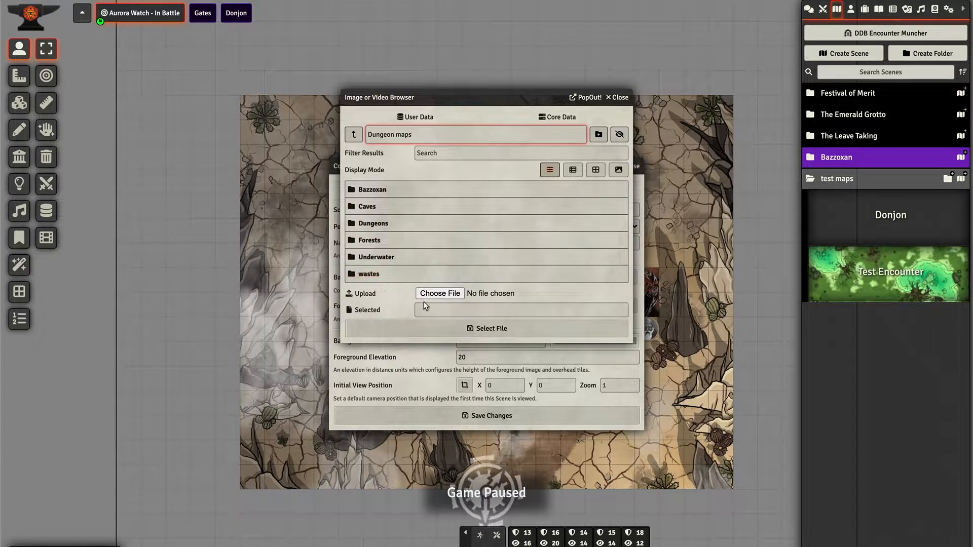
Step: Create a subfolder named Icy inside the Dungeon maps folder
click(599, 136)
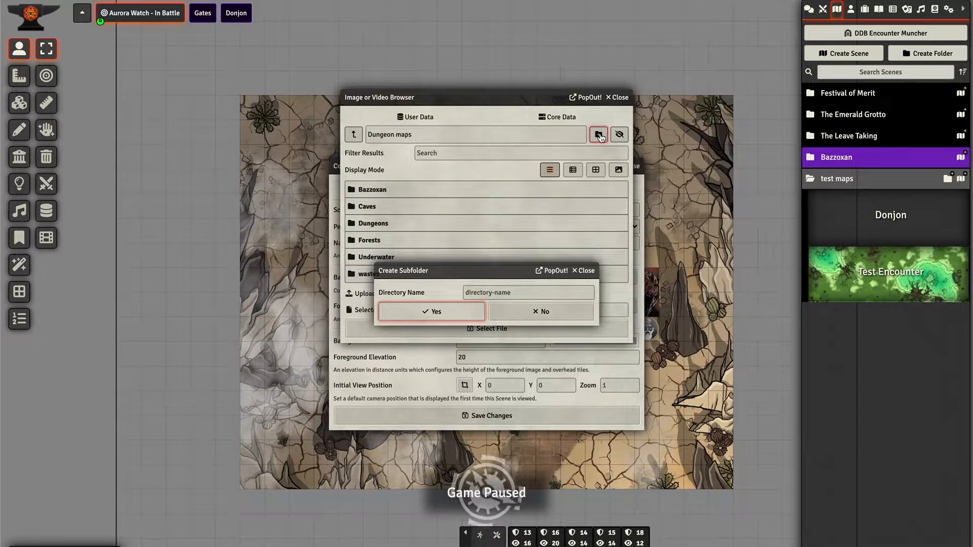
click(491, 293)
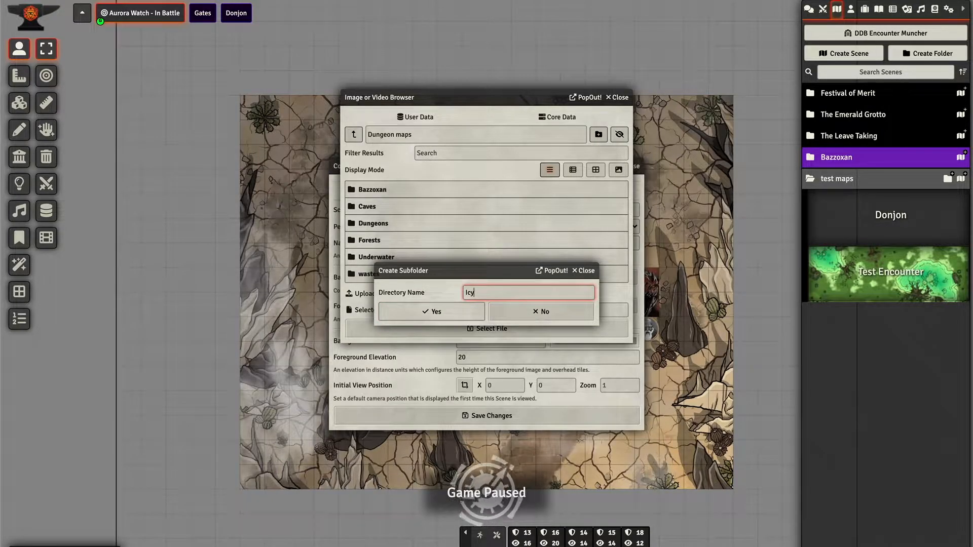
click(454, 314)
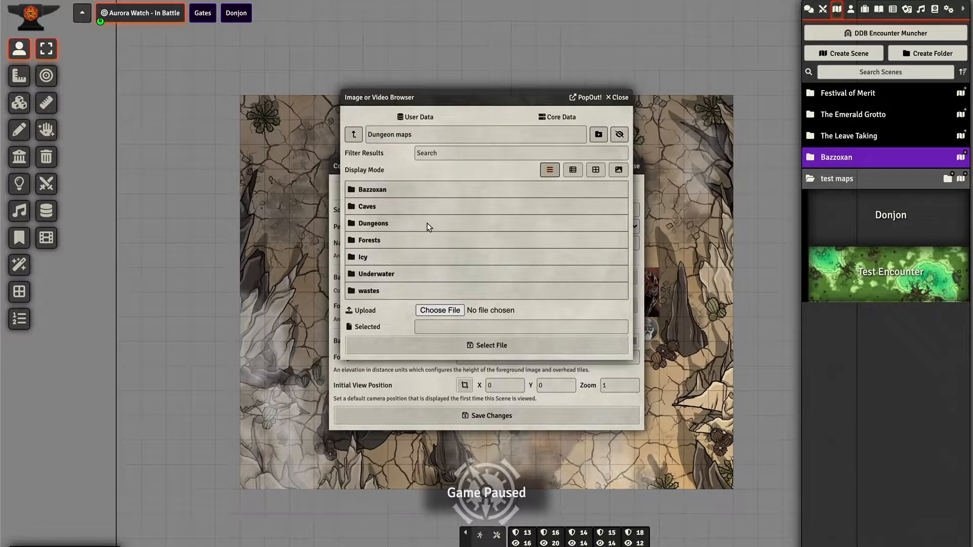
Step: Upload trojan.jpg from Downloads to the Dungeon maps folder and select it as the Donjon scene's background image
click(440, 310)
click(377, 218)
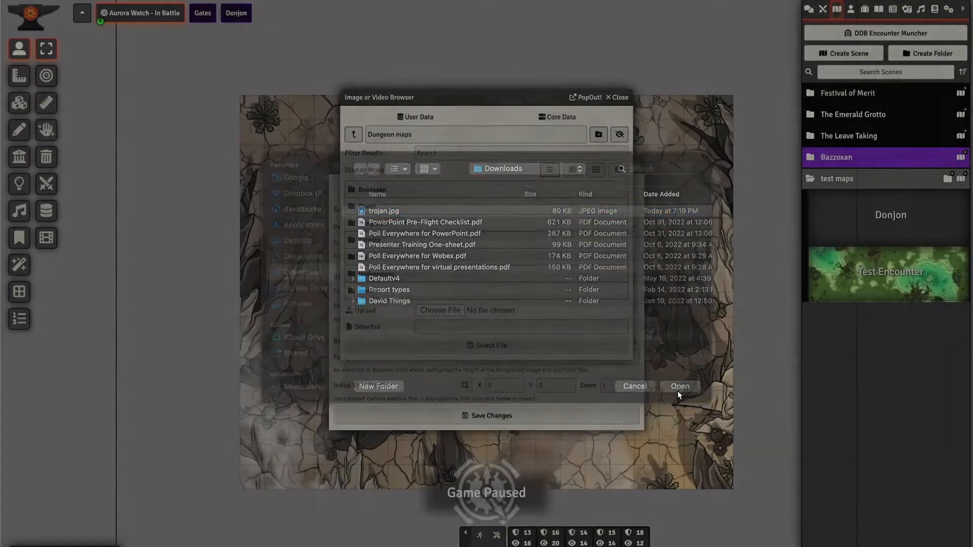
click(679, 392)
click(508, 368)
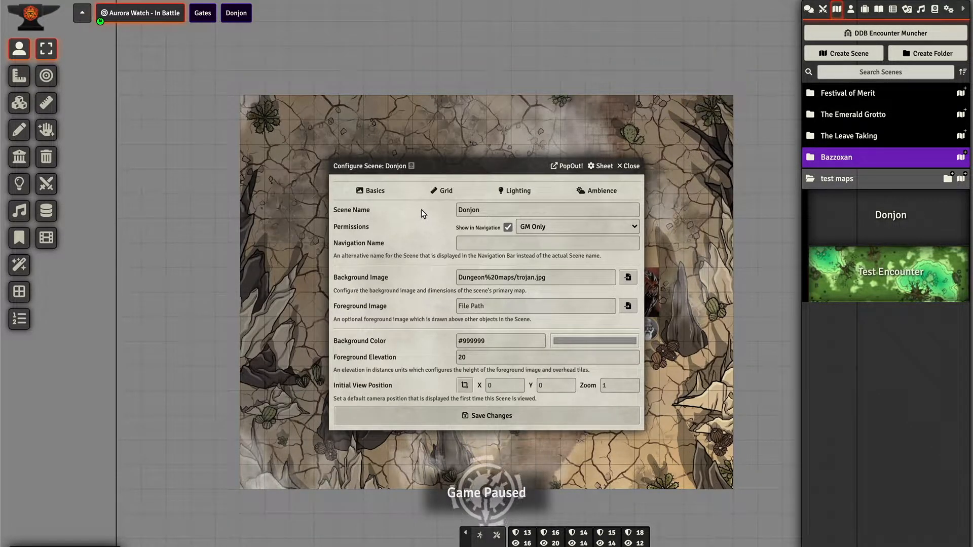
Step: Review the Donjon scene's grid, lighting and ambience settings, and save the scene, accepting the change of dimensions
click(442, 193)
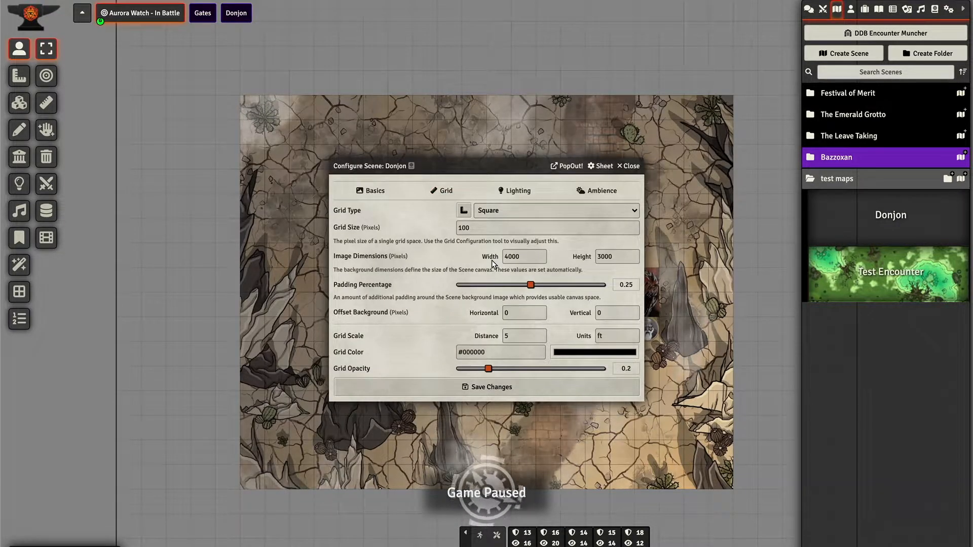
click(515, 191)
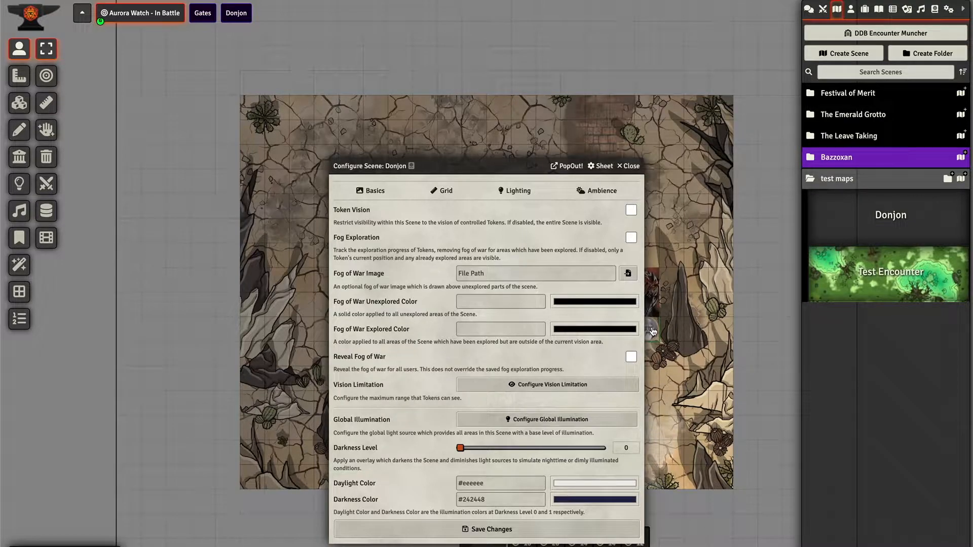
click(601, 191)
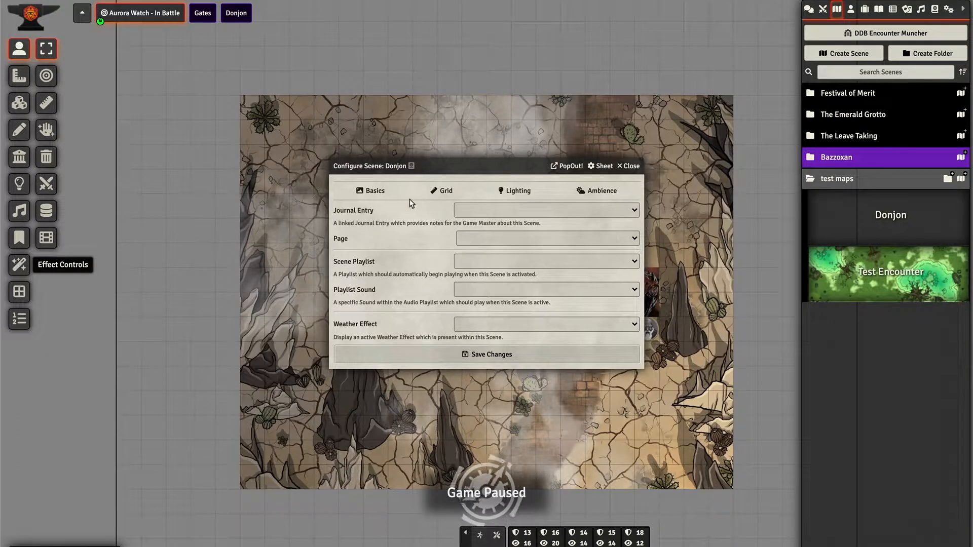
click(372, 190)
click(491, 416)
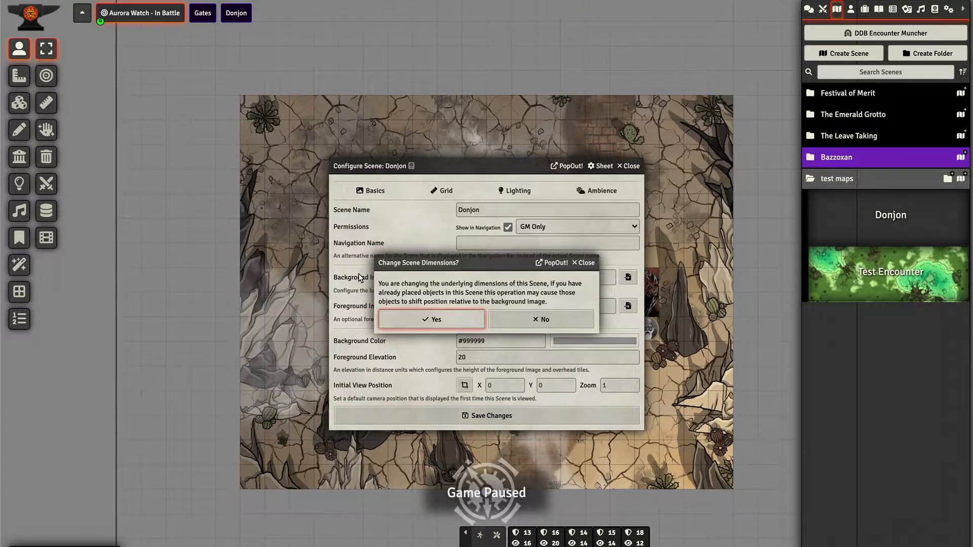
click(436, 321)
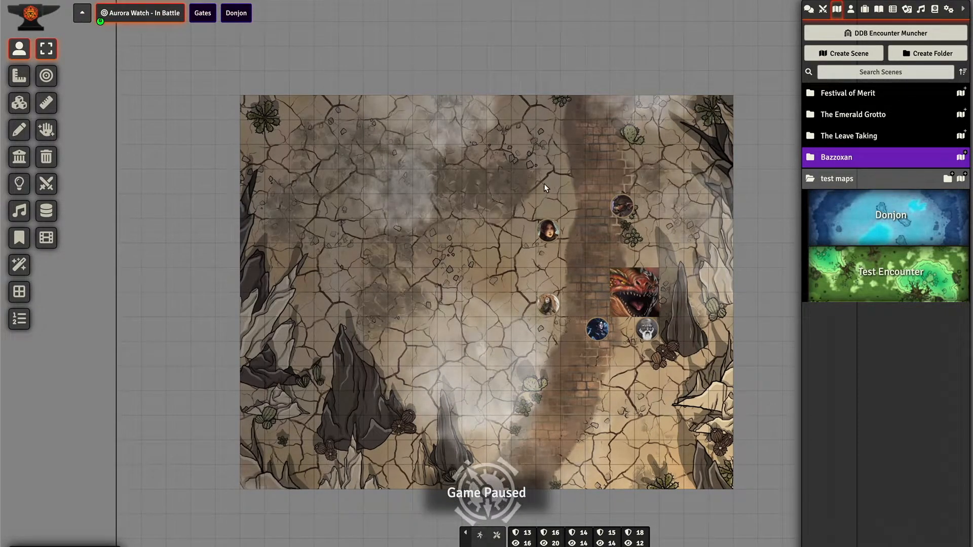
Step: Reopen the Donjon scene's configuration, check its lighting options, and close it without changes
right_click(898, 218)
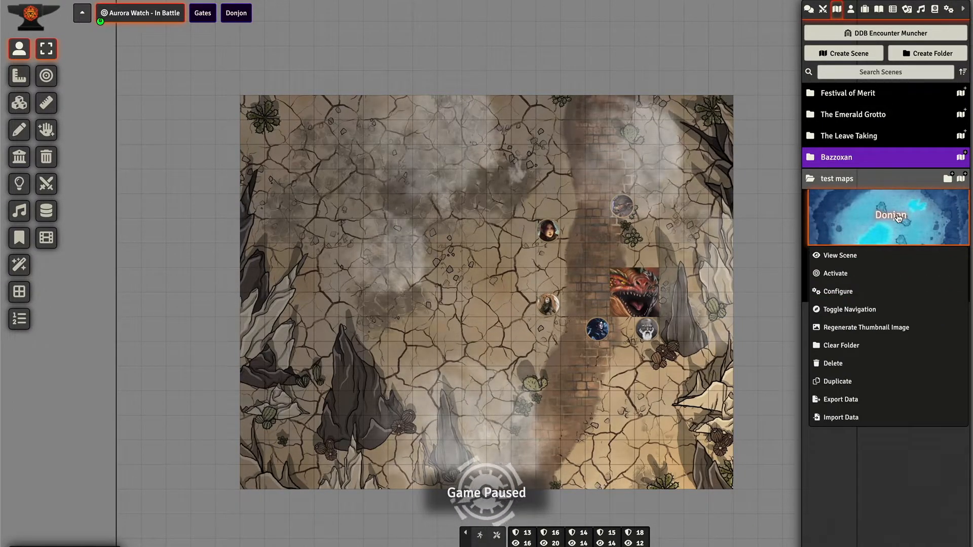
click(838, 291)
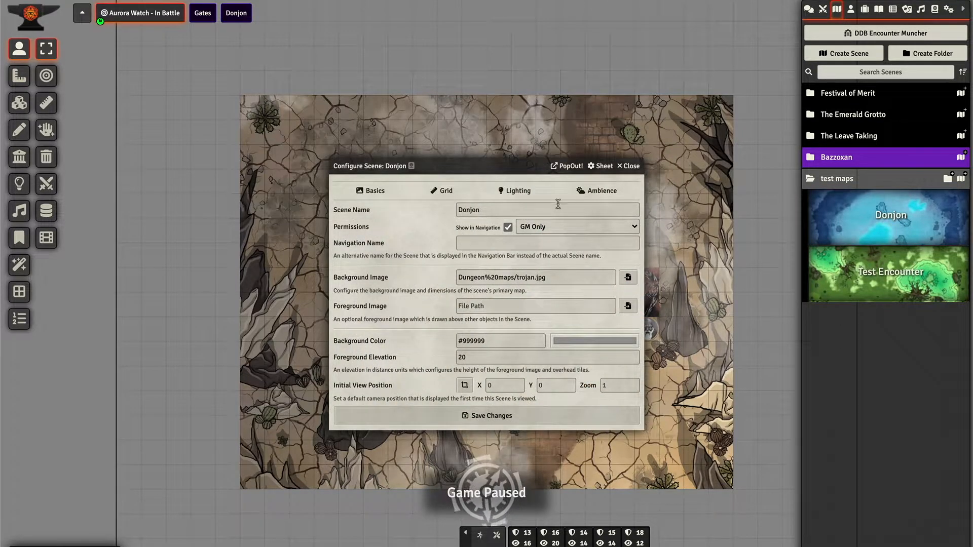
click(515, 191)
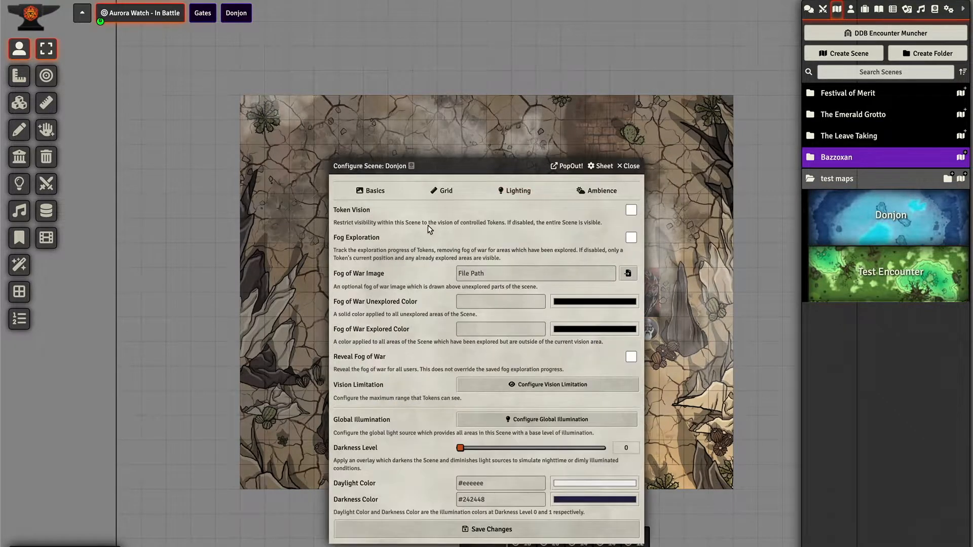
click(629, 165)
Step: Hide the Donjon scene from the scene navigation, and add it back there
right_click(897, 217)
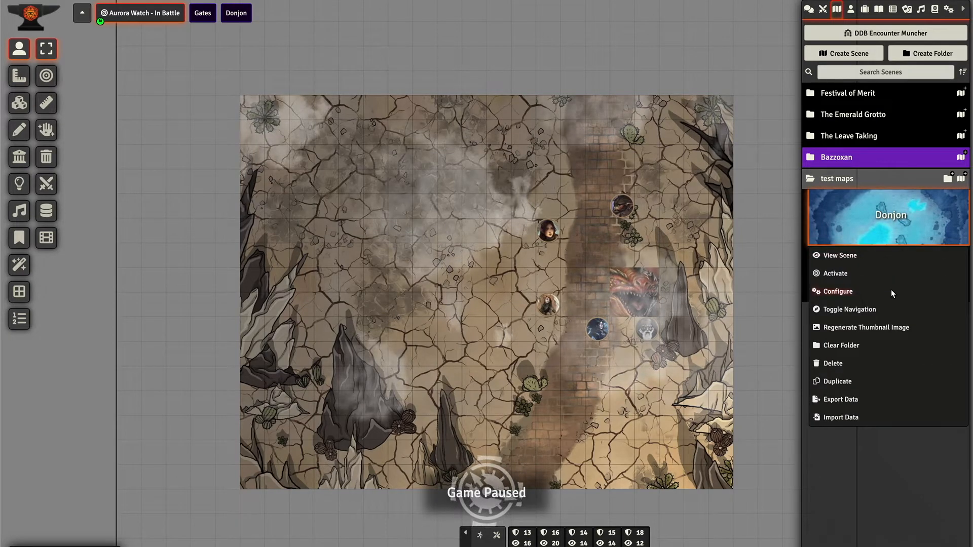
click(840, 311)
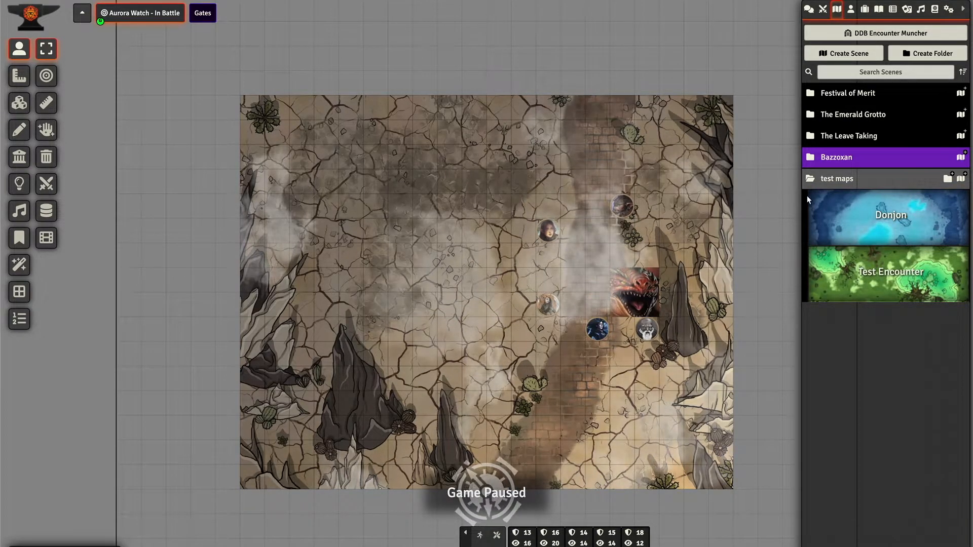
click(894, 217)
click(628, 166)
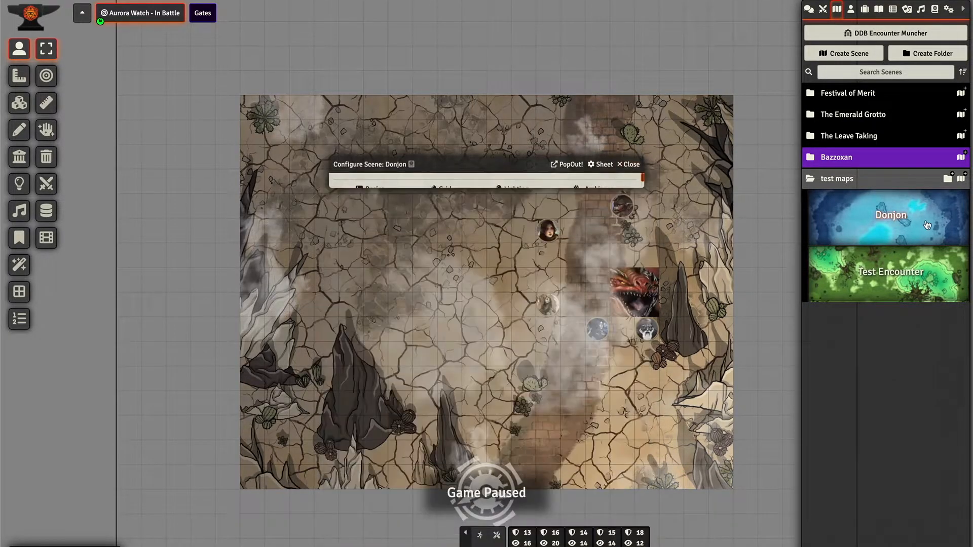
right_click(890, 222)
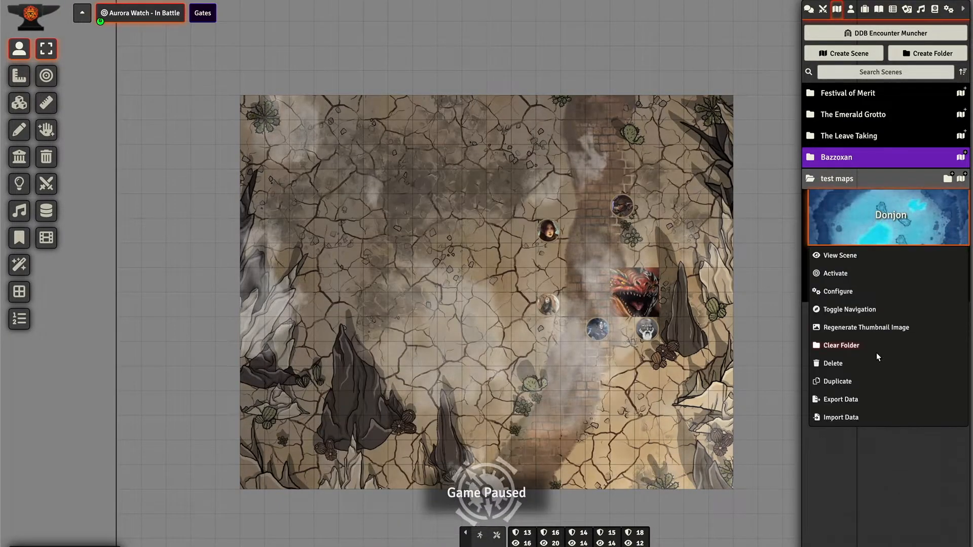
click(837, 309)
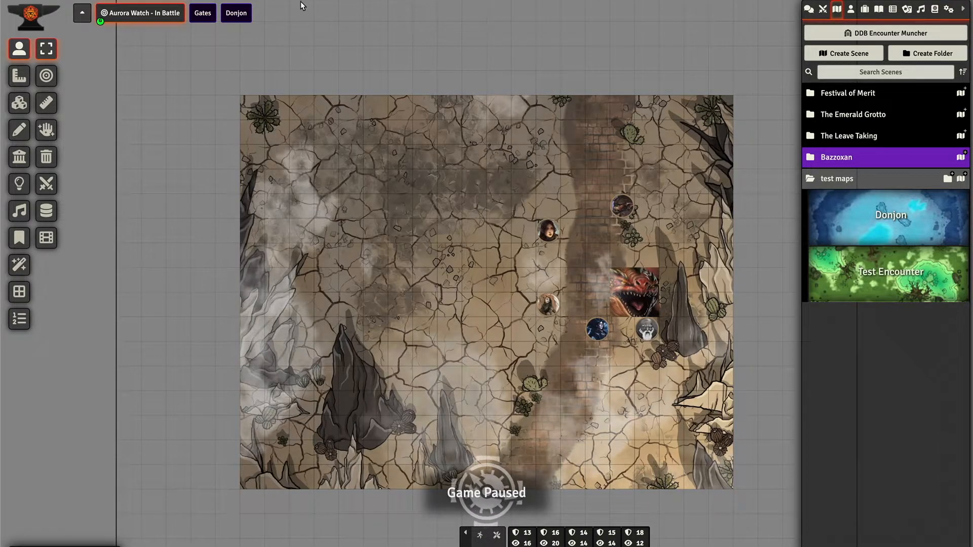
Step: Collapse and expand the scene navigation, and look at the options for the Aurora Watch - In Battle scene
click(82, 18)
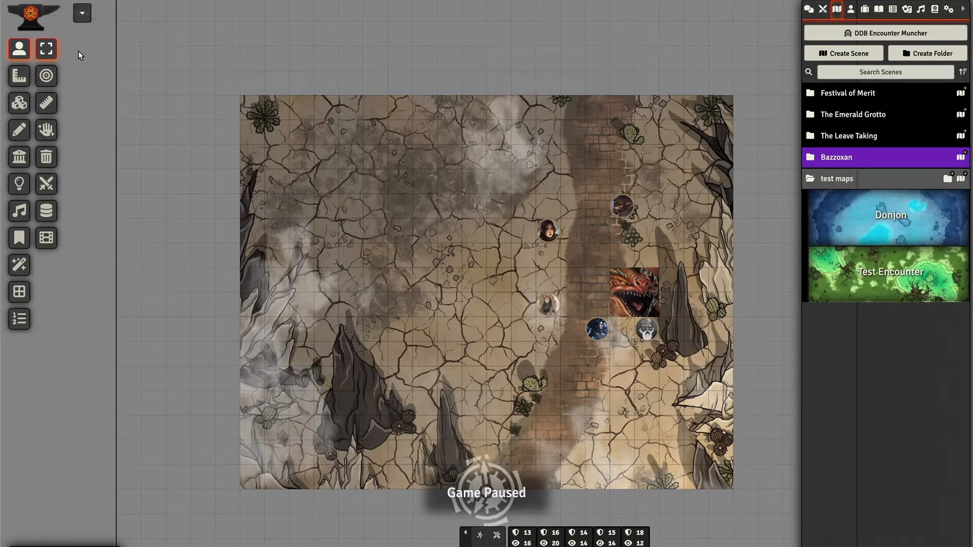
click(82, 13)
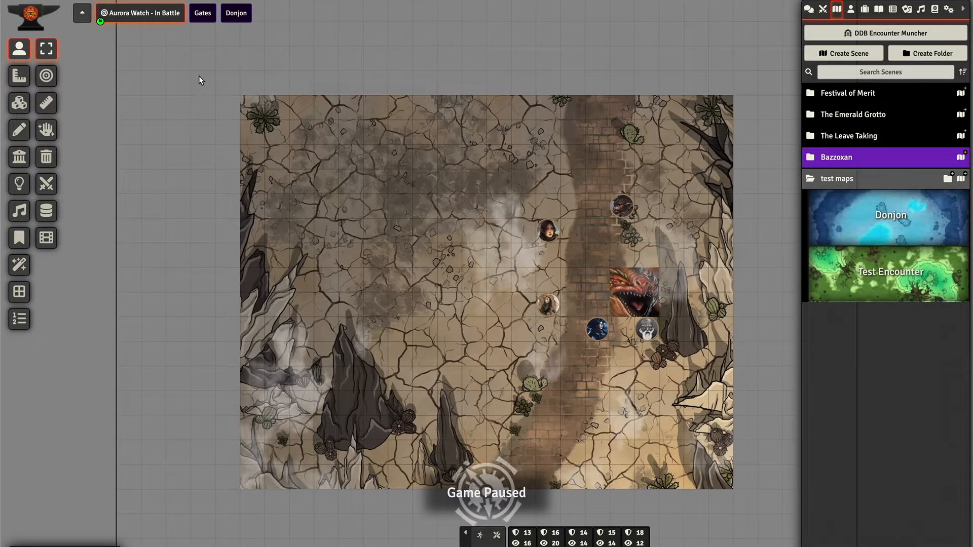
right_click(107, 15)
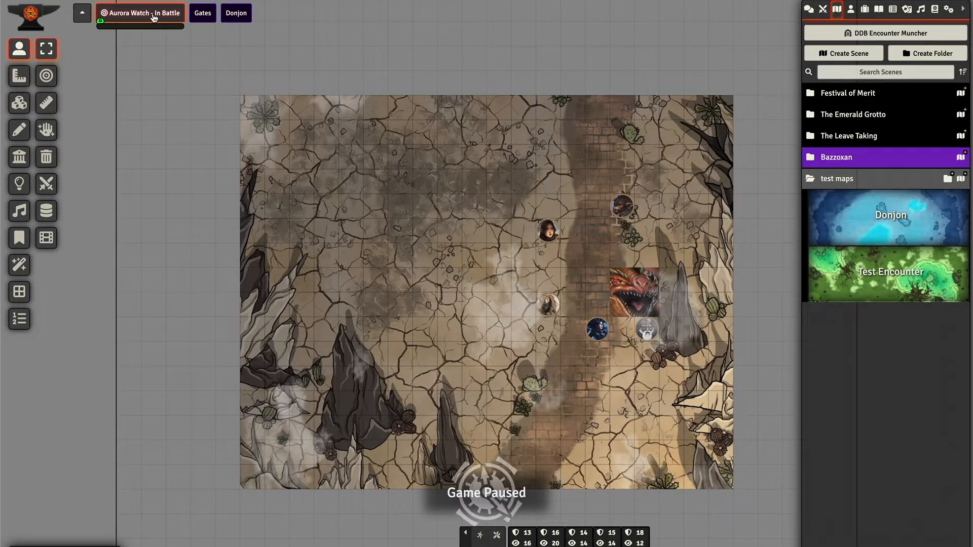
click(170, 147)
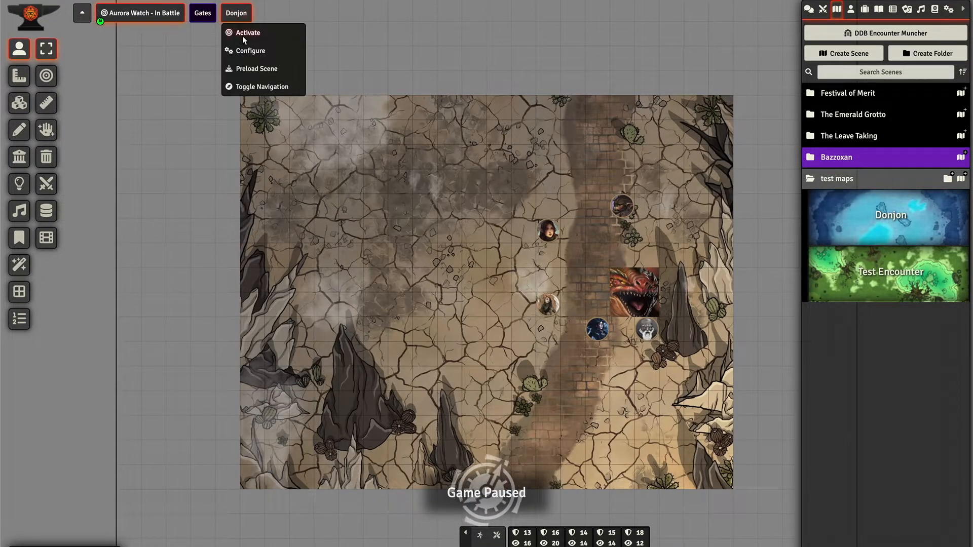
Step: Preload the Donjon scene and activate it
click(259, 69)
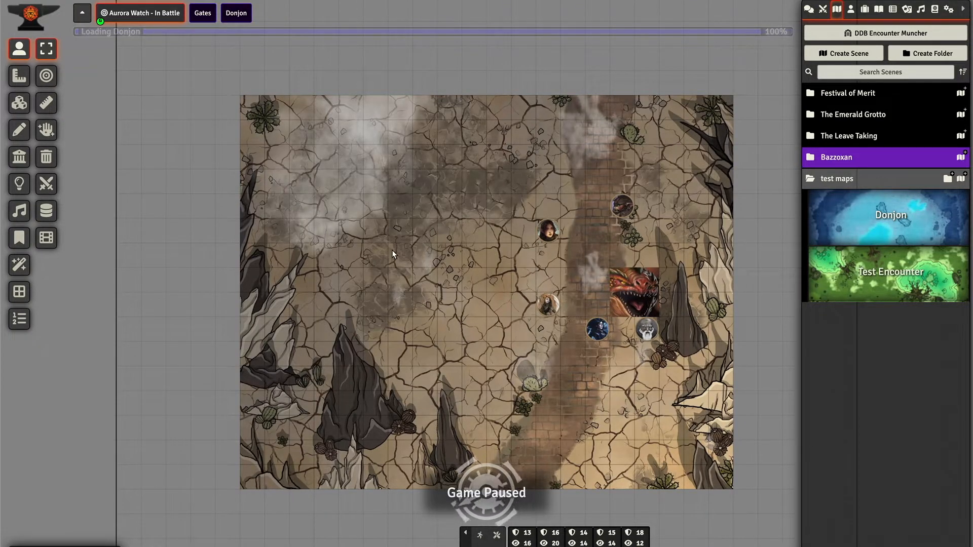
right_click(231, 19)
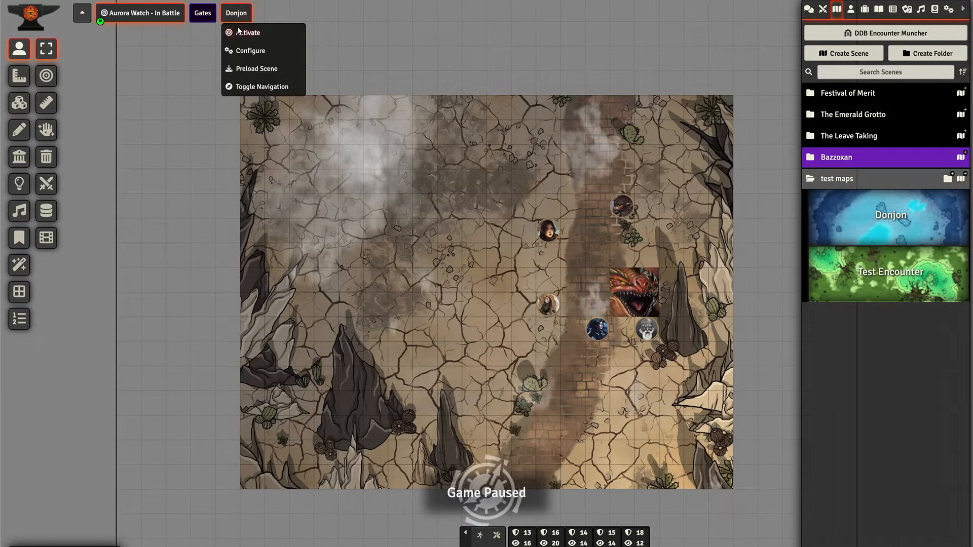
click(238, 32)
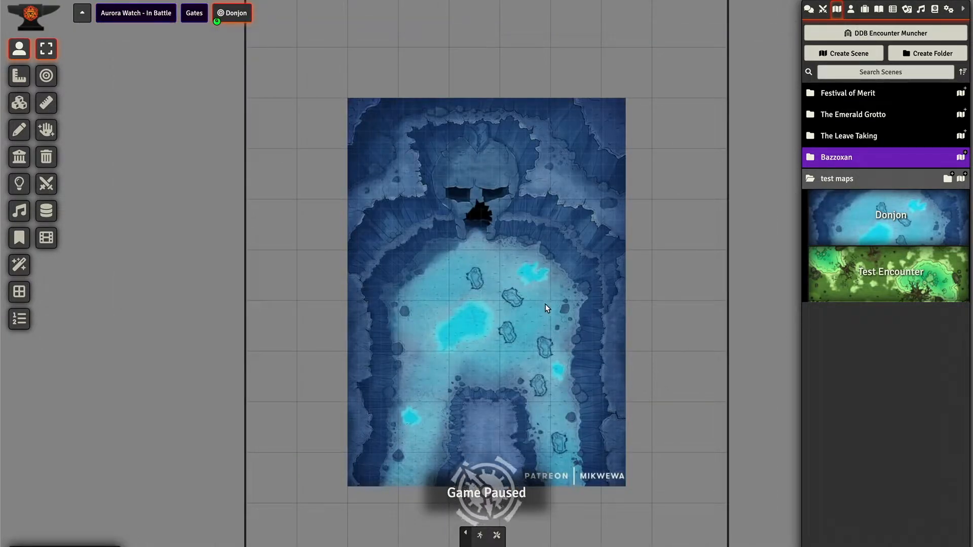
Step: Examine how the scene grid lines up with the squares printed on the ice cave map
scroll(527, 284, up, 5)
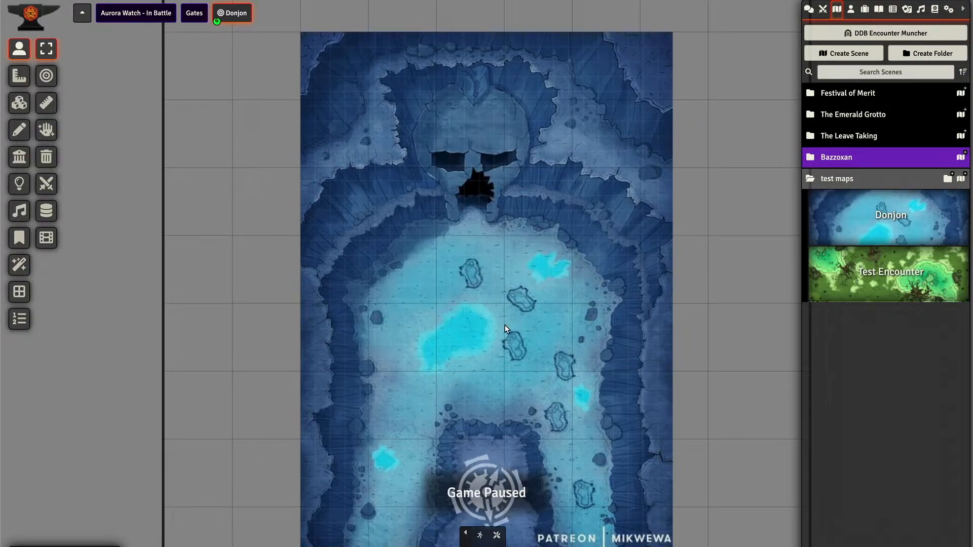
scroll(504, 324, up, 2)
scroll(505, 329, down, 10)
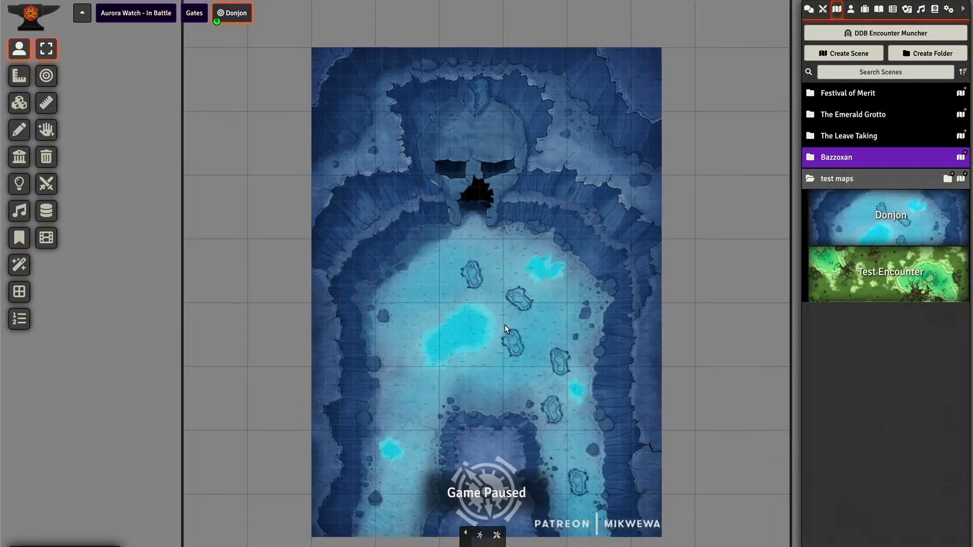
scroll(504, 328, up, 11)
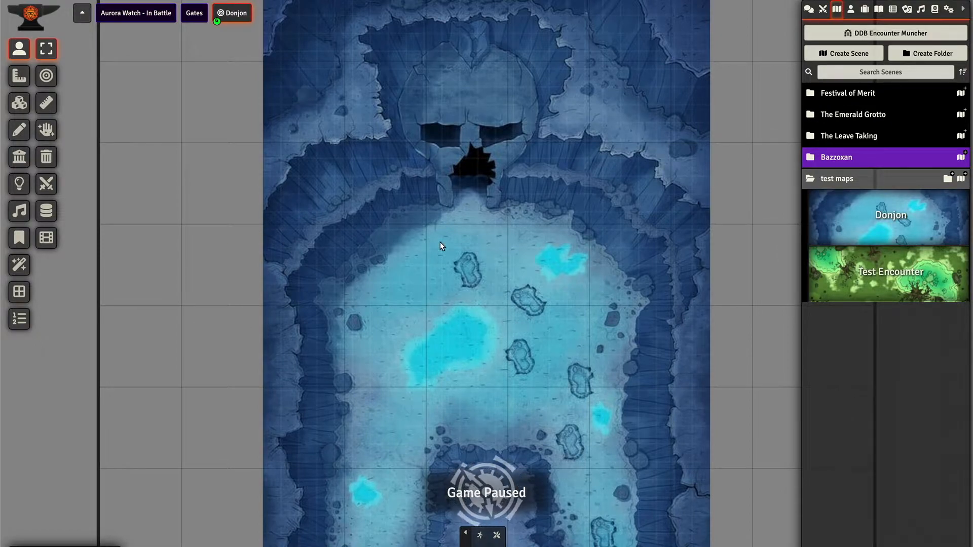
scroll(439, 241, down, 3)
scroll(463, 230, up, 1)
scroll(463, 231, down, 3)
scroll(463, 230, up, 2)
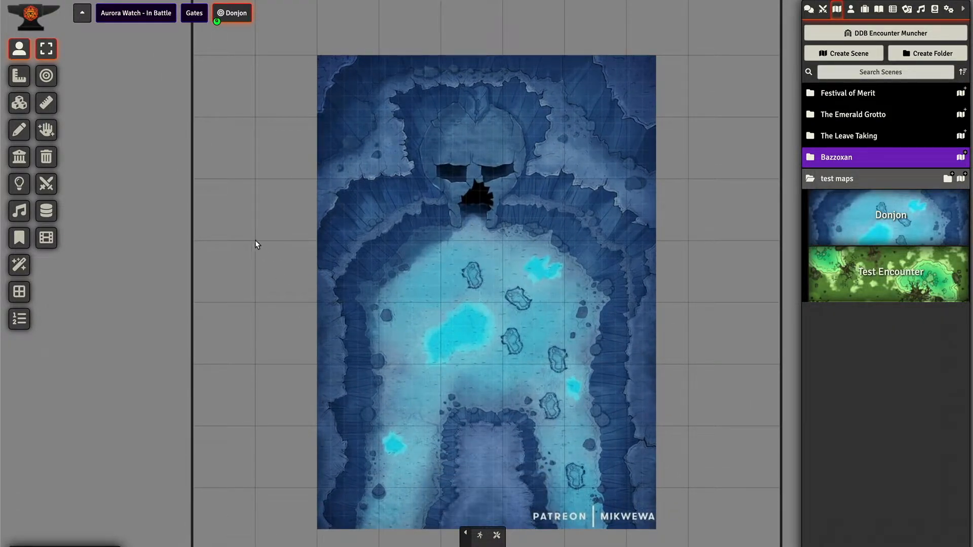
Step: Rescale the scene grid by marking a three-by-three block of printed squares on the cave map, and check the alignment
click(19, 293)
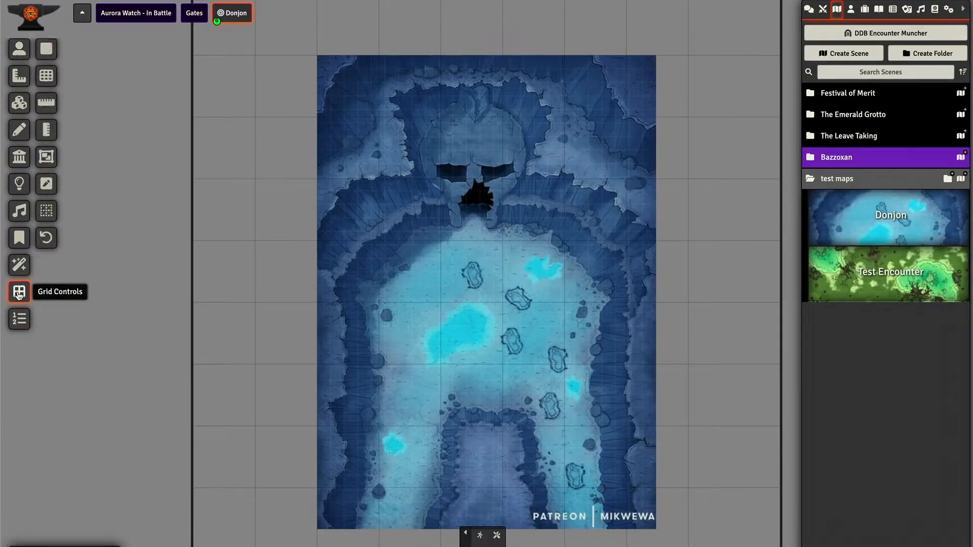
click(50, 75)
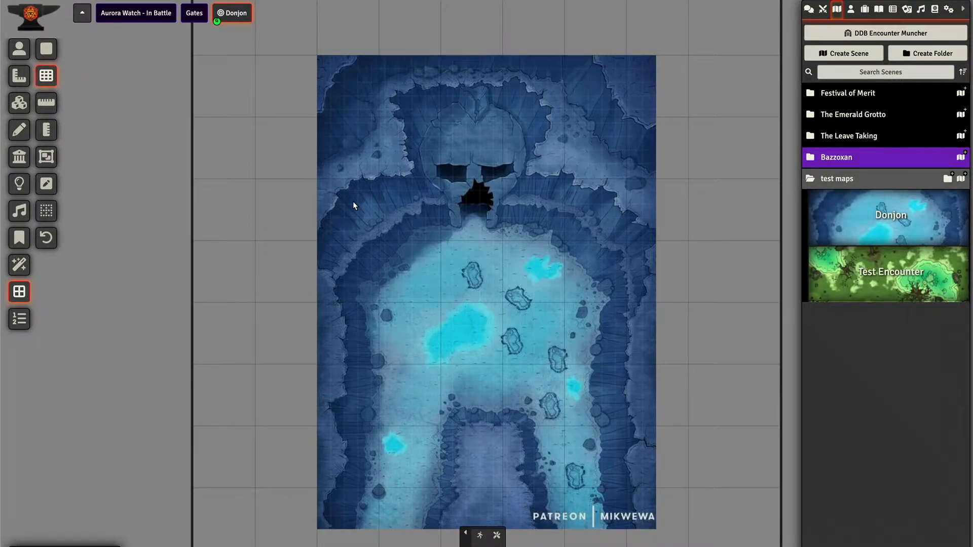
scroll(353, 205, up, 5)
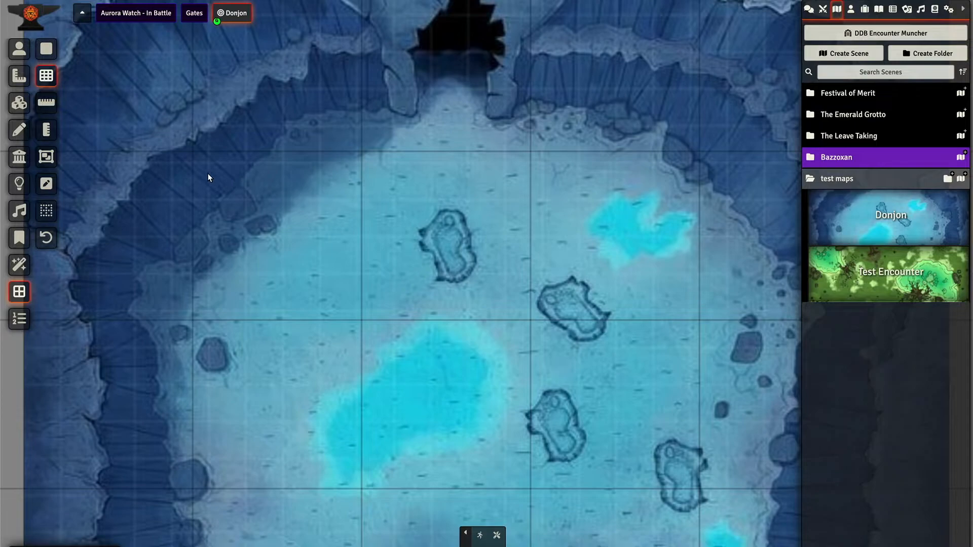
drag(208, 164, 319, 289)
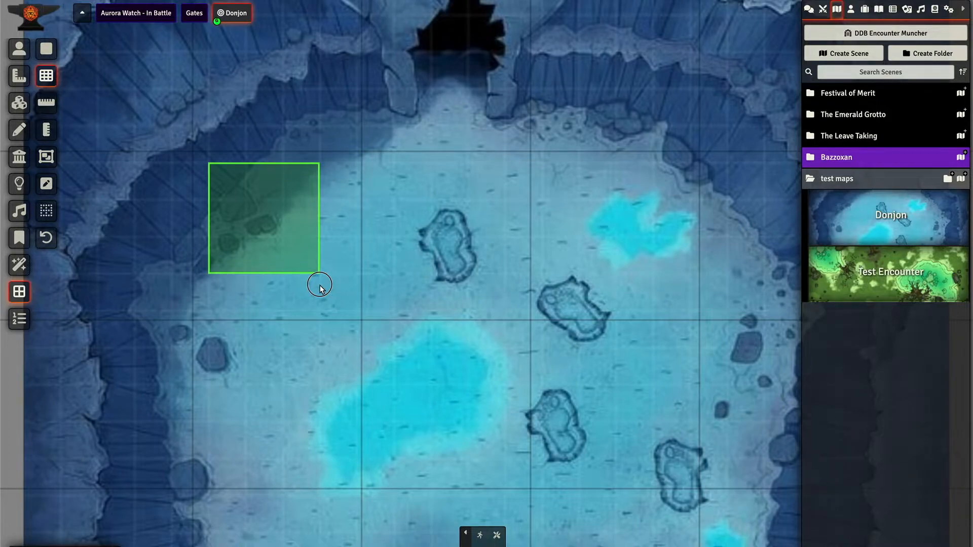
drag(319, 289, 320, 287)
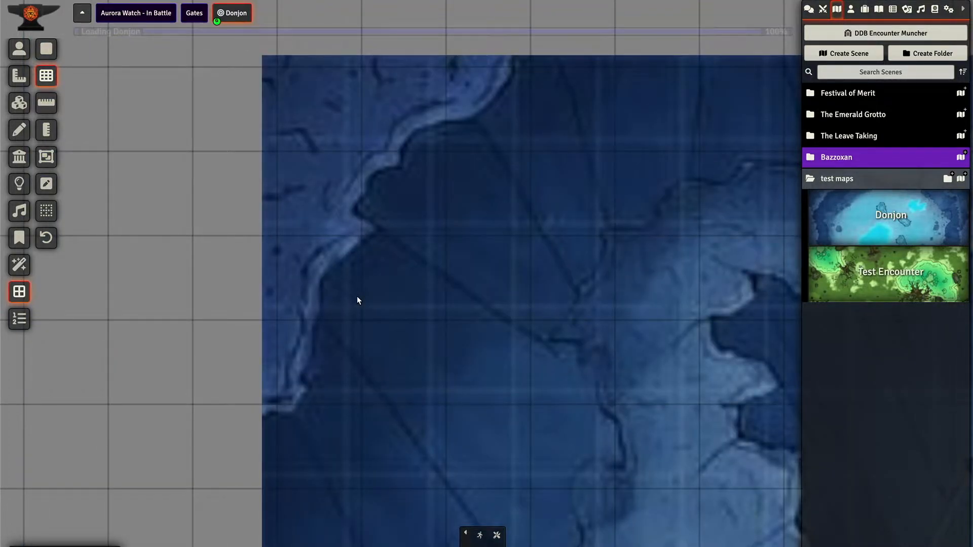
scroll(431, 308, down, 5)
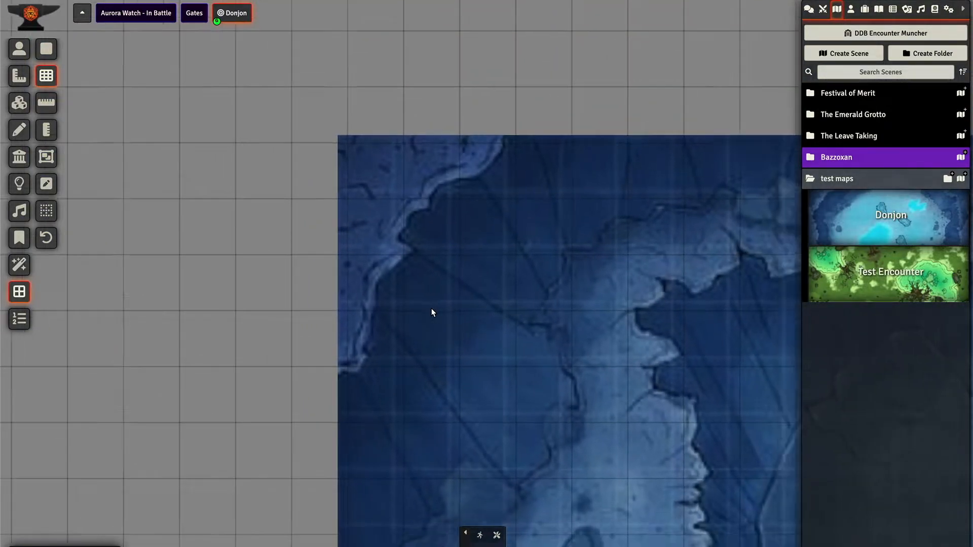
drag(488, 441, 311, 257)
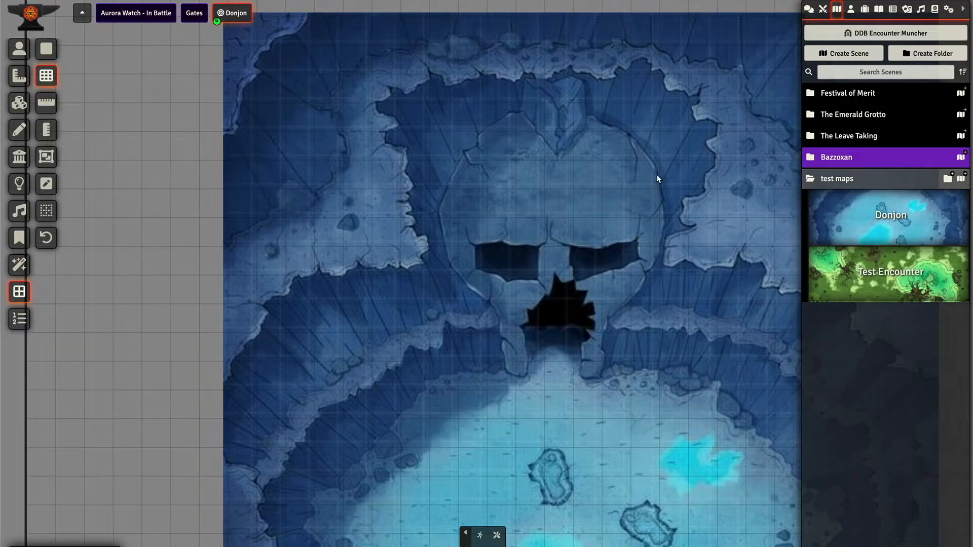
Step: Open the Donjon scene's grid settings to examine its grid size, image dimensions and background offset
right_click(851, 226)
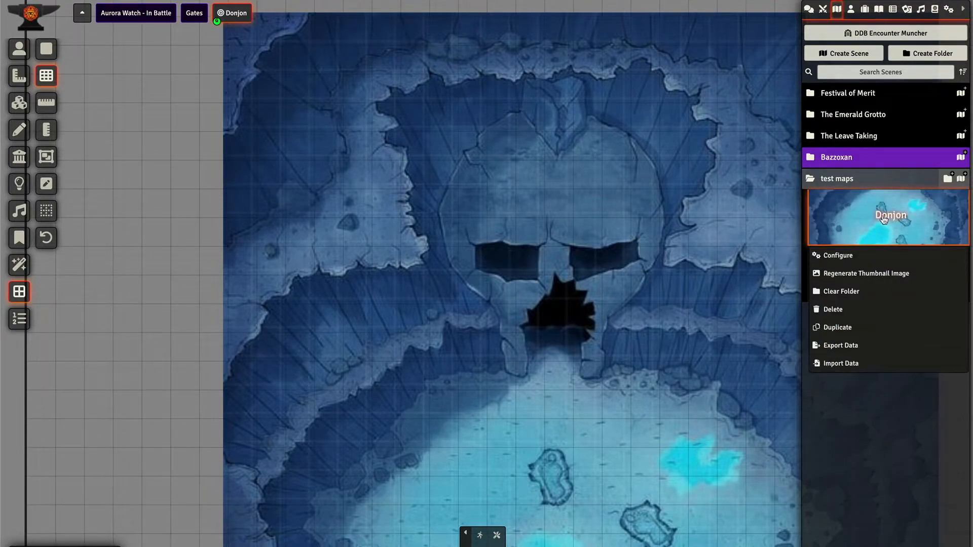
click(835, 256)
click(441, 192)
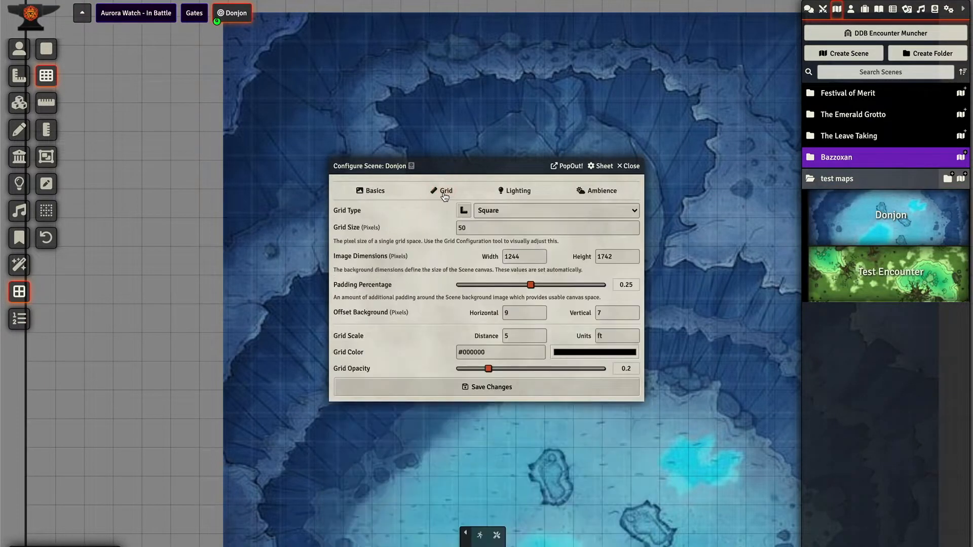
Step: Open the Grid Configuration Tool and shift the background image to a horizontal offset of -1
click(464, 211)
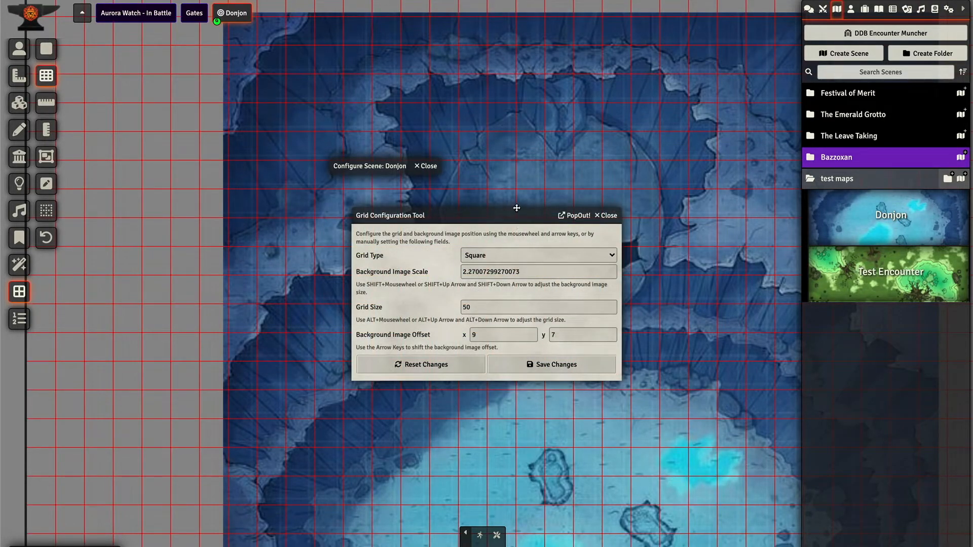
click(503, 334)
key(Right)
key(Right)
key(Right)
key(Right)
key(Right)
key(Right)
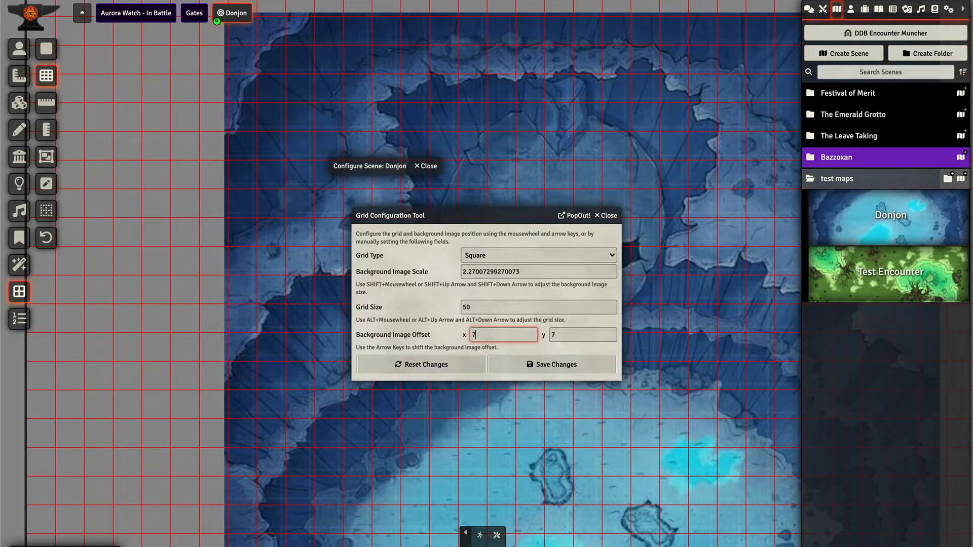
key(Right)
key(Right)
key(Right)
key(Right)
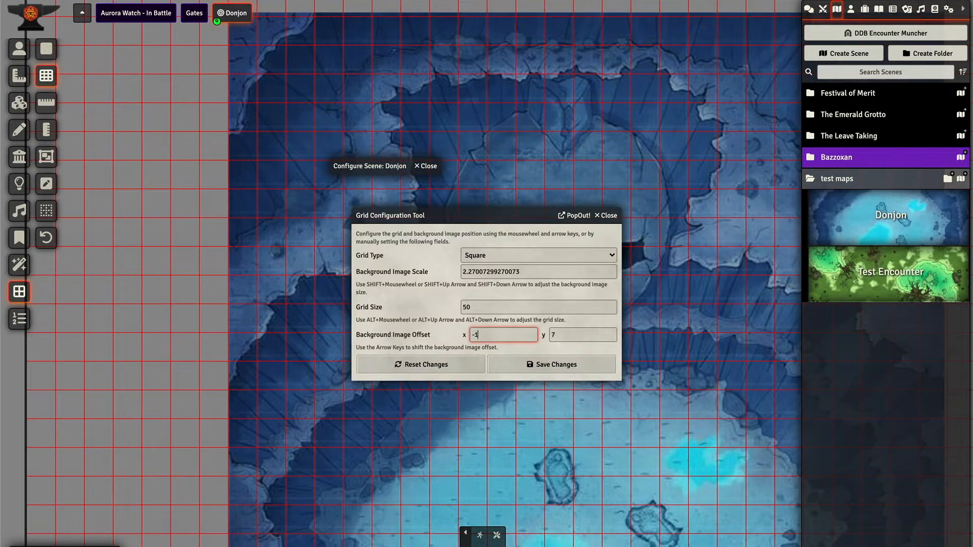
Step: Shift the background image to a vertical offset of -1, then save and accept the scene dimension change
click(571, 334)
key(Up)
key(Up)
key(Up)
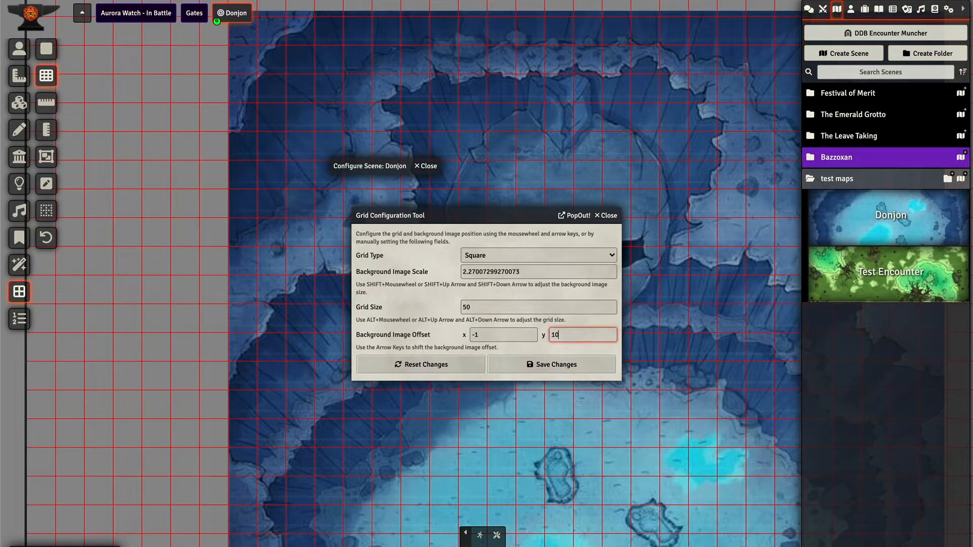
key(Up)
key(Up)
key(Up)
key(Up)
key(Down)
key(Down)
key(Down)
key(Down)
key(Down)
key(Down)
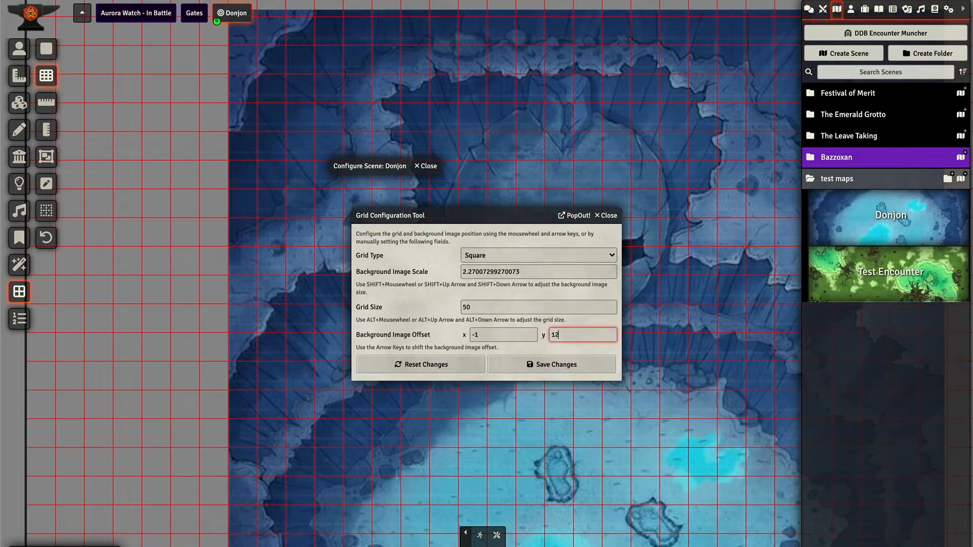
key(Down)
key(Down)
key(Down)
key(Down)
key(Down)
key(Down)
key(Down)
key(Down)
key(Down)
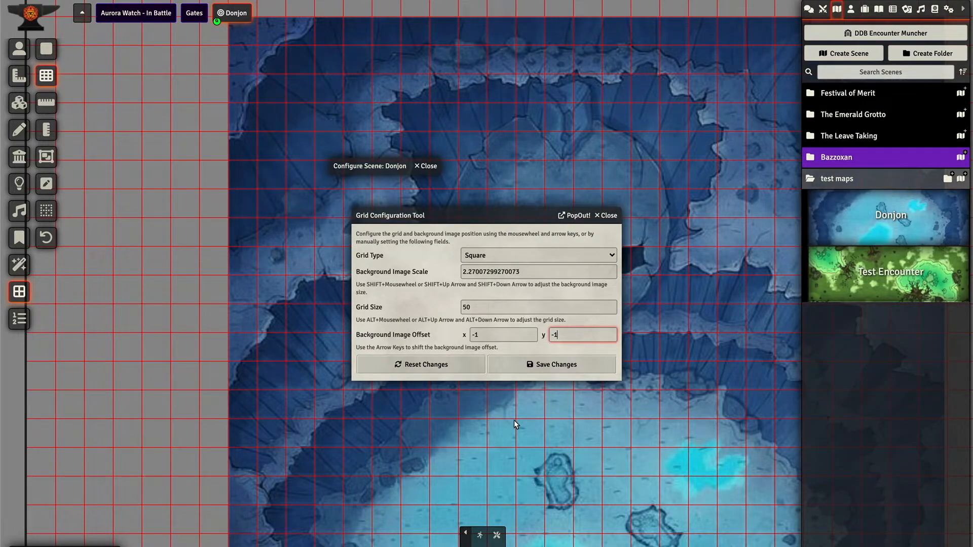
click(532, 364)
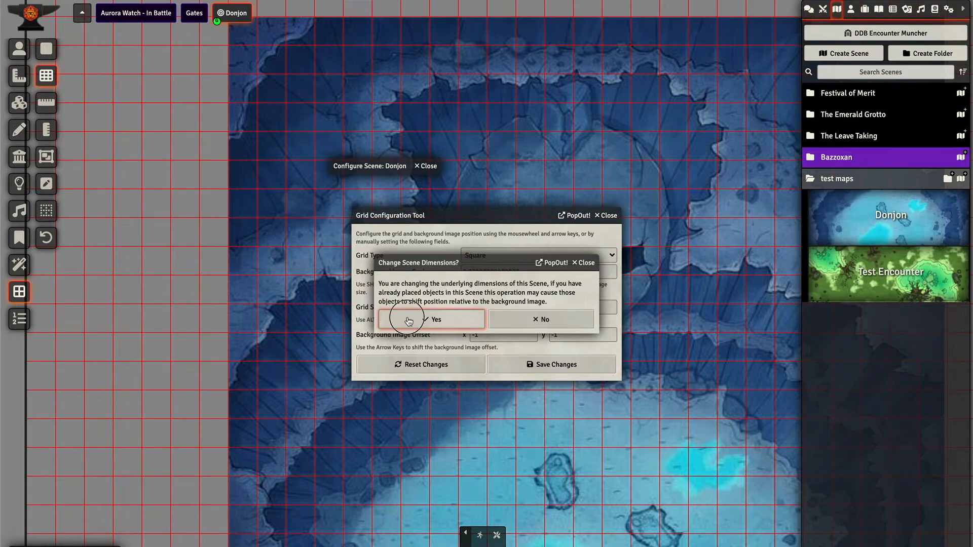
click(437, 321)
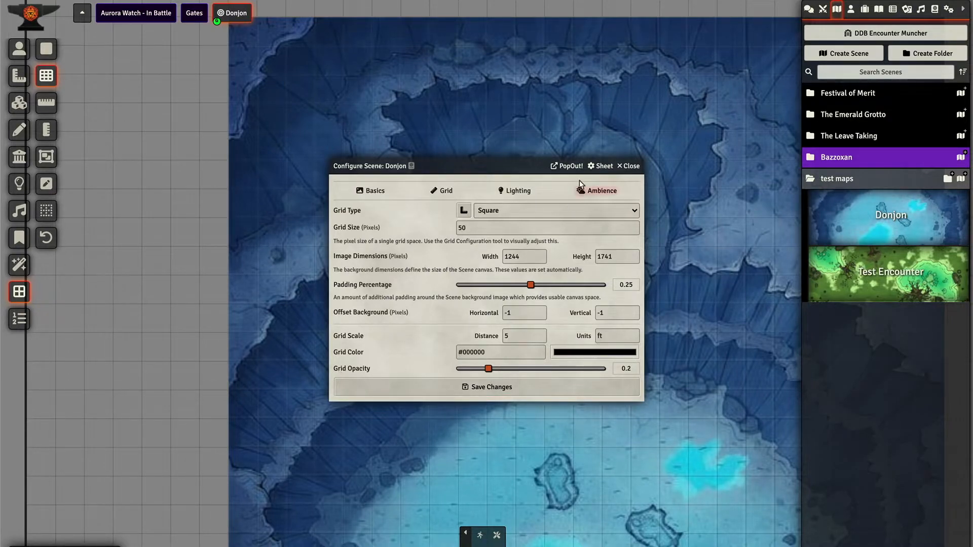
Step: Move the scene configuration window off the map, set the grid opacity to 0 and save
drag(523, 171, 507, 220)
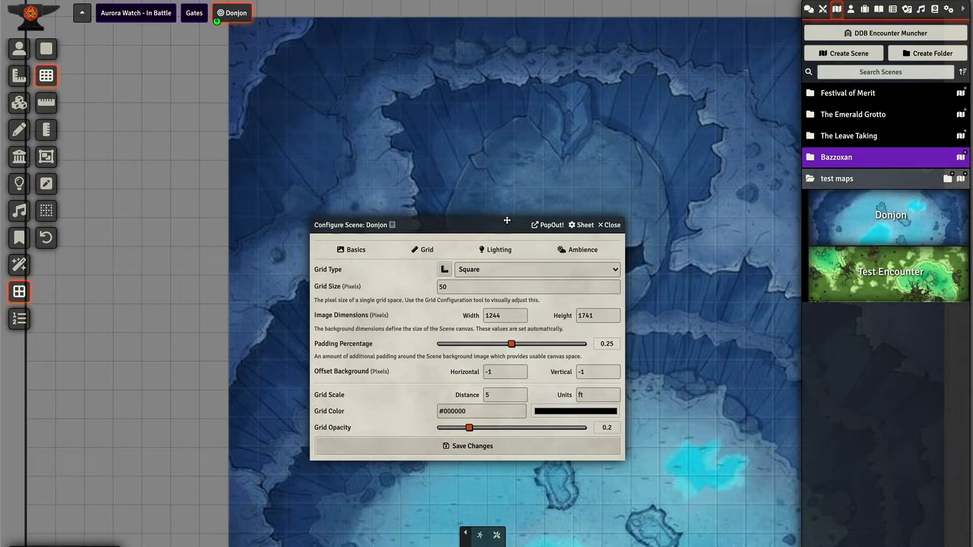
drag(507, 221, 266, 88)
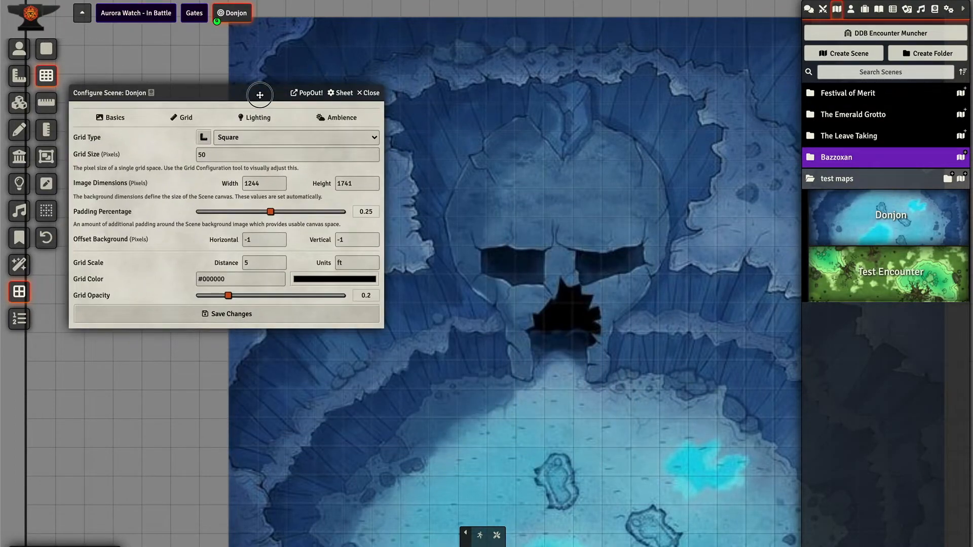
drag(228, 296, 94, 296)
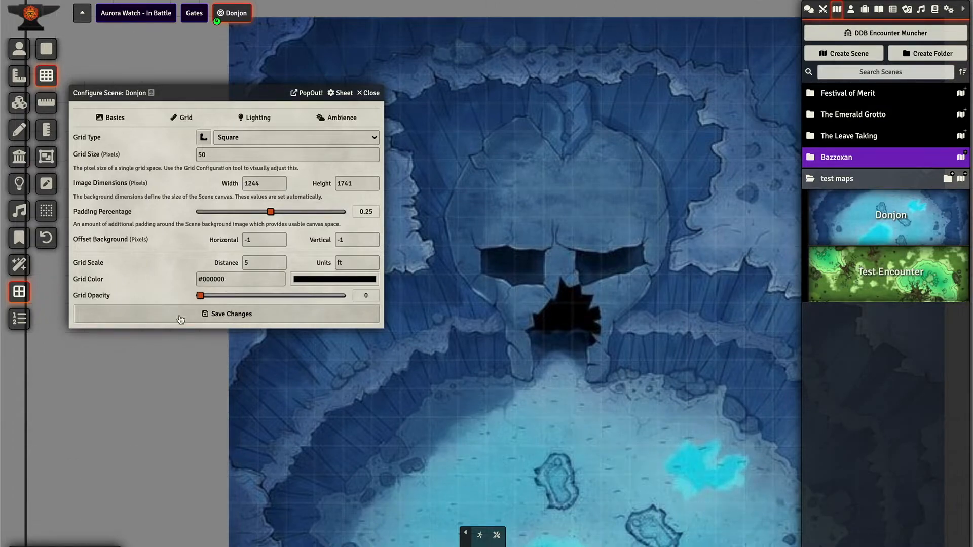
click(231, 316)
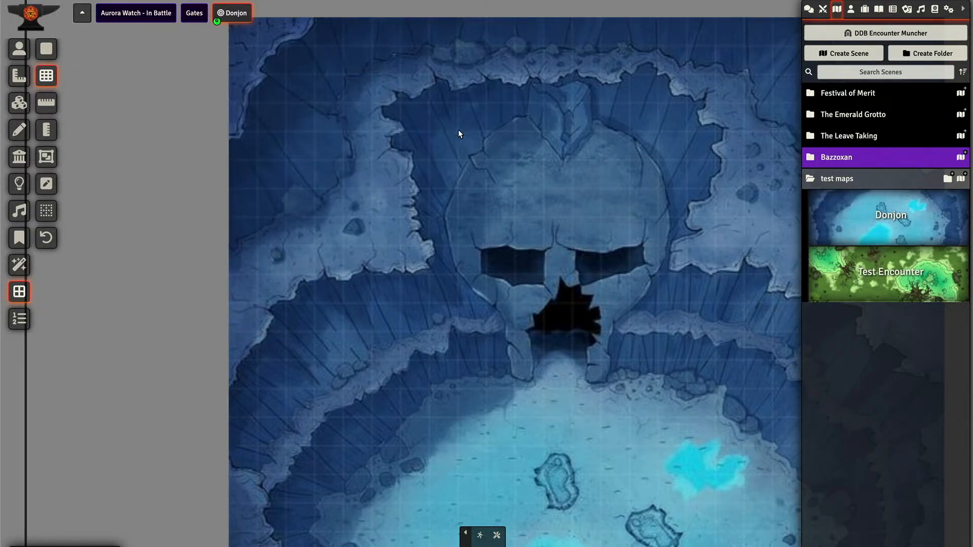
Step: Reopen the Donjon scene's configuration, set the grid opacity to 0.1 and save the changes
right_click(866, 223)
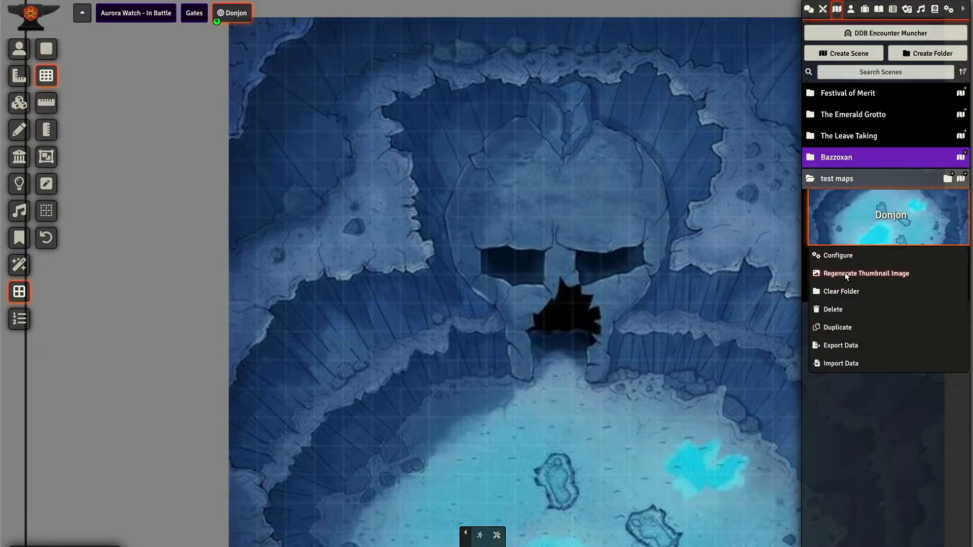
click(838, 256)
click(213, 296)
click(213, 317)
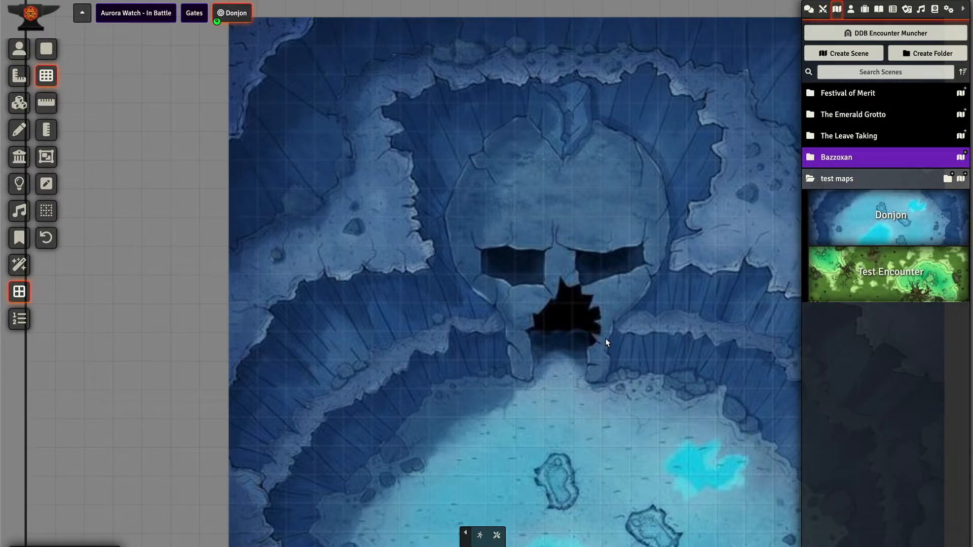
Step: Adjust the Donjon scene's lighting options and save the scene configuration
right_click(900, 221)
click(832, 254)
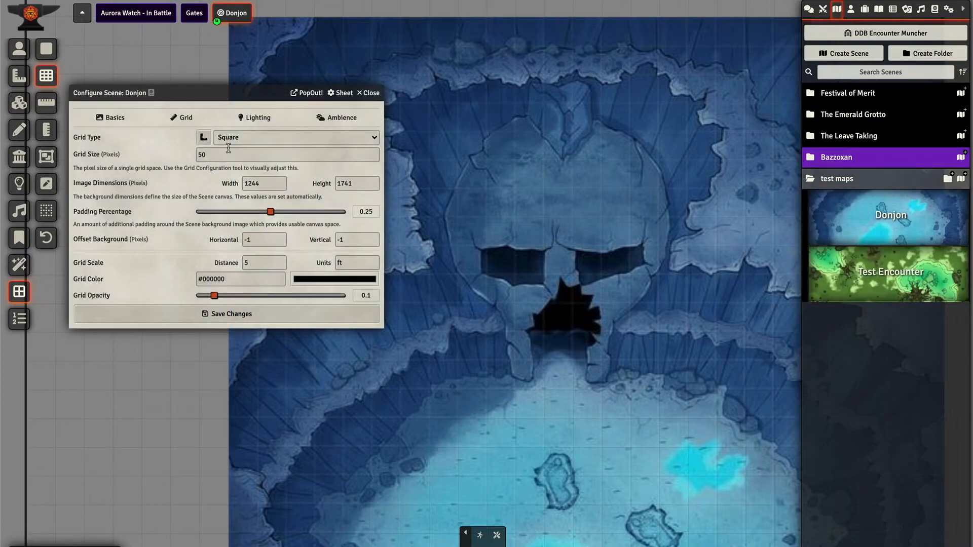
click(258, 118)
click(371, 137)
click(190, 456)
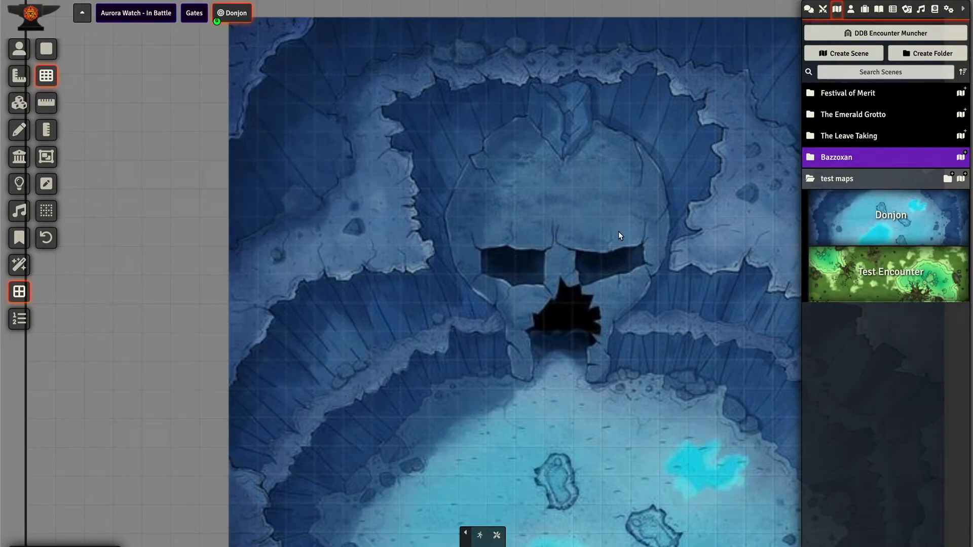
Step: Place the first and third Heroes actors on the map, one beside the giant stone skull and one on the icy cave floor
click(851, 9)
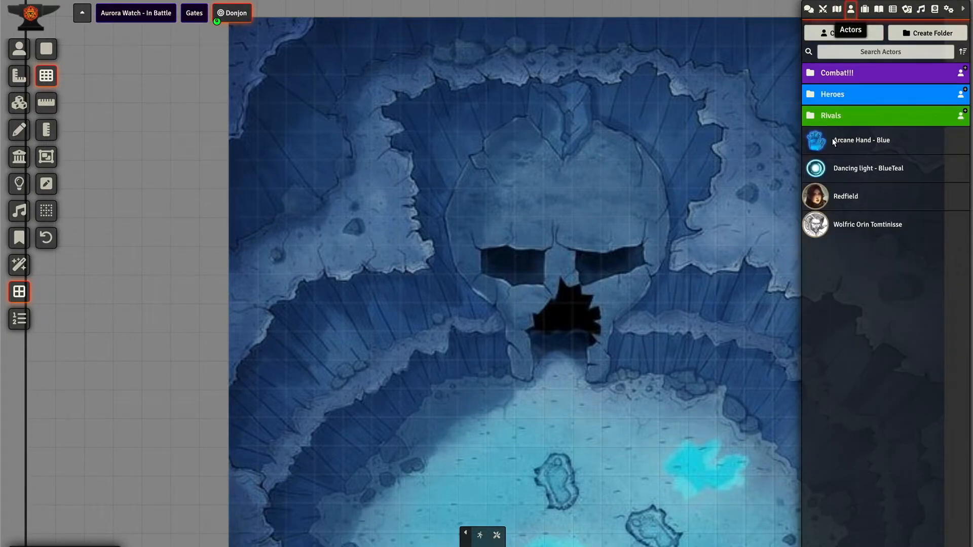
click(810, 89)
drag(817, 140, 449, 176)
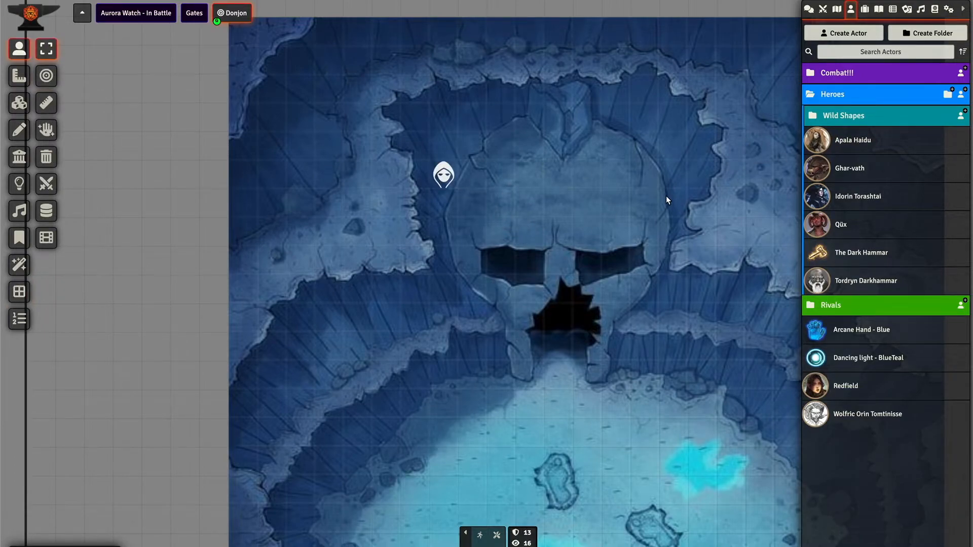
click(444, 176)
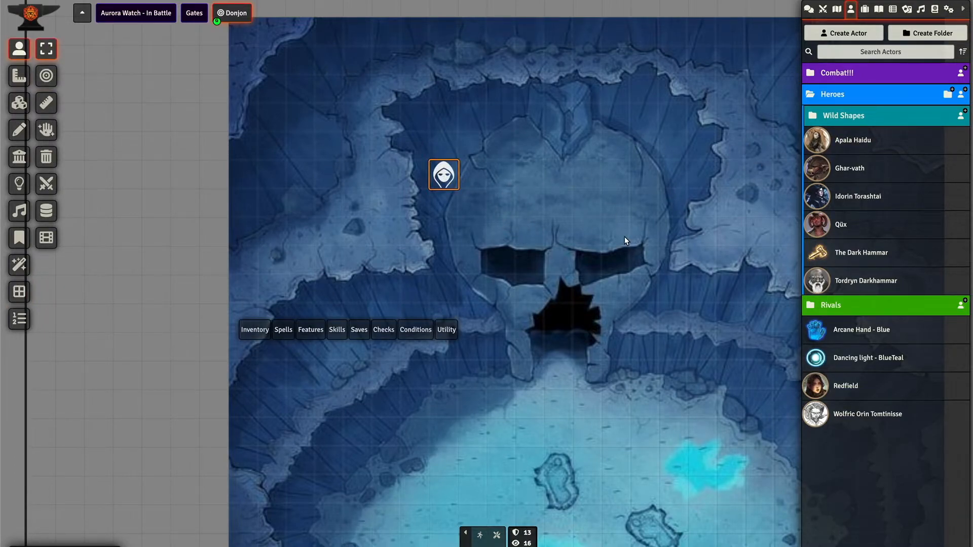
drag(819, 197, 614, 437)
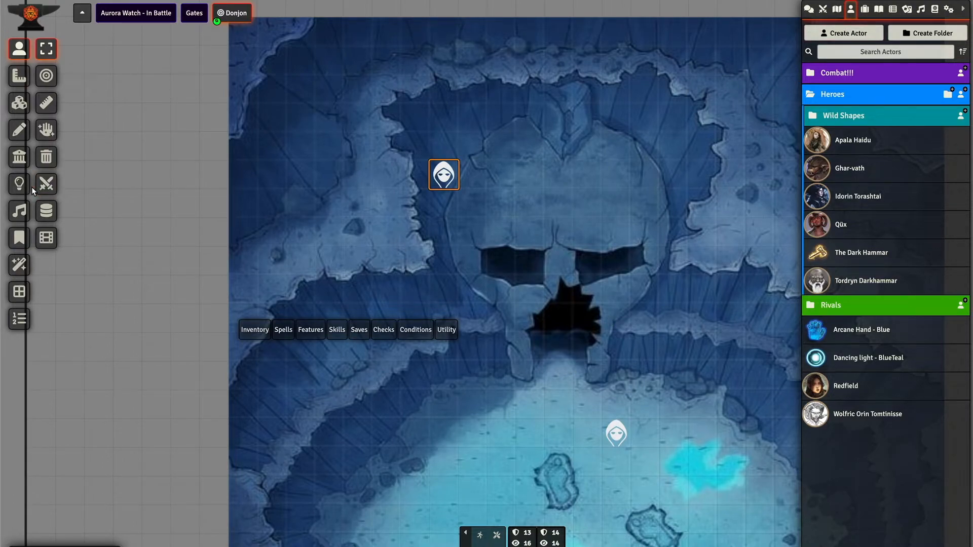
Step: Place an ambient light on the lower part of the icy cave floor, with a dim radius of about 12.6 ft
click(19, 184)
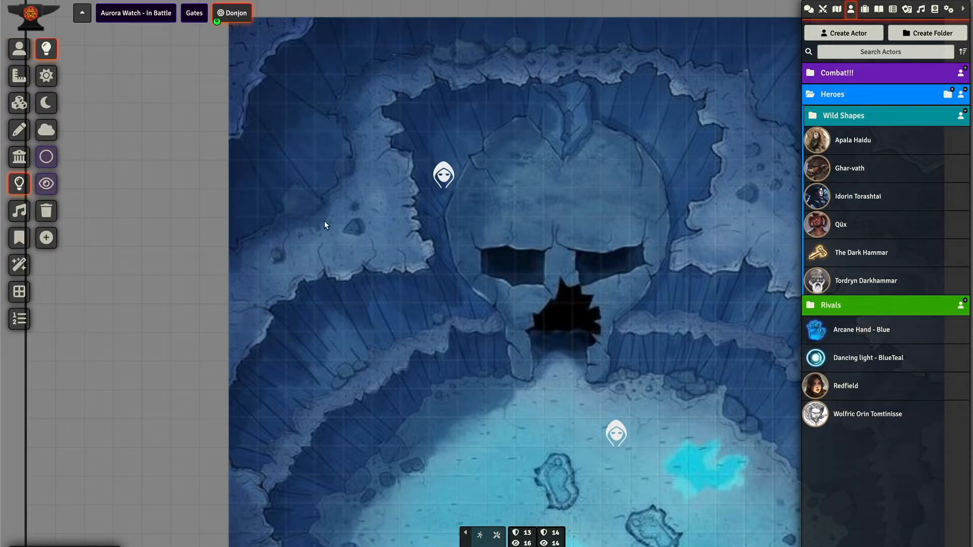
drag(489, 455, 449, 298)
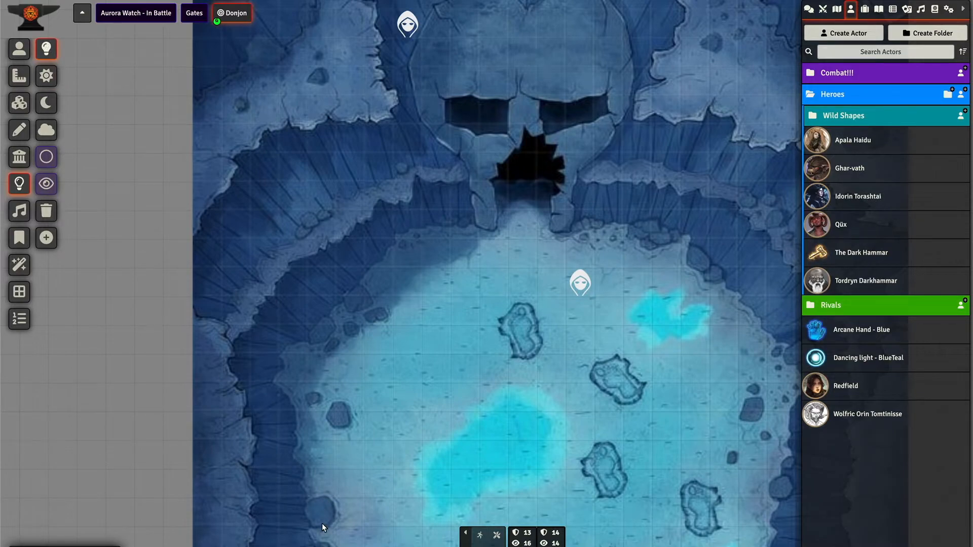
drag(348, 481, 406, 523)
drag(406, 522, 411, 527)
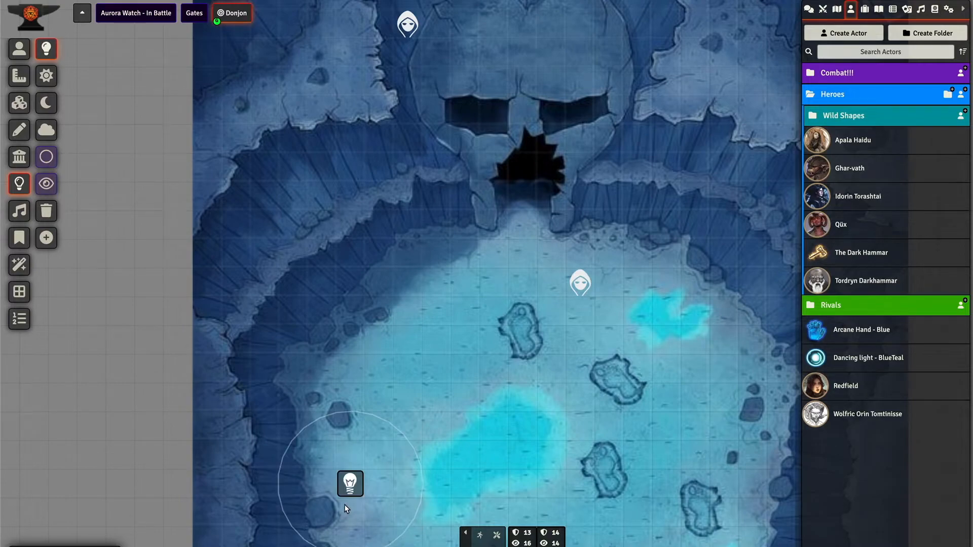
Step: Open the ambient light's configuration and set its light color to orange, RGB 245, 155, 0
double_click(351, 487)
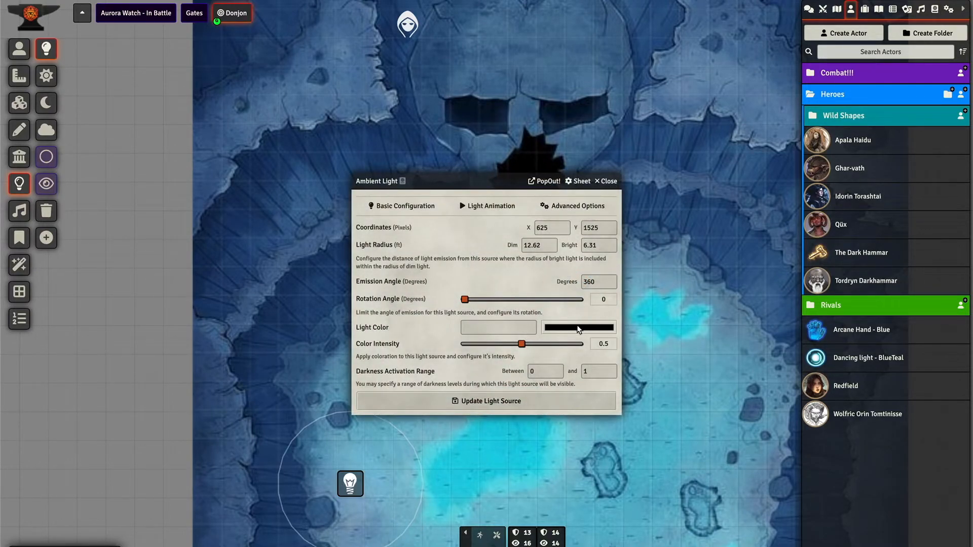
click(597, 329)
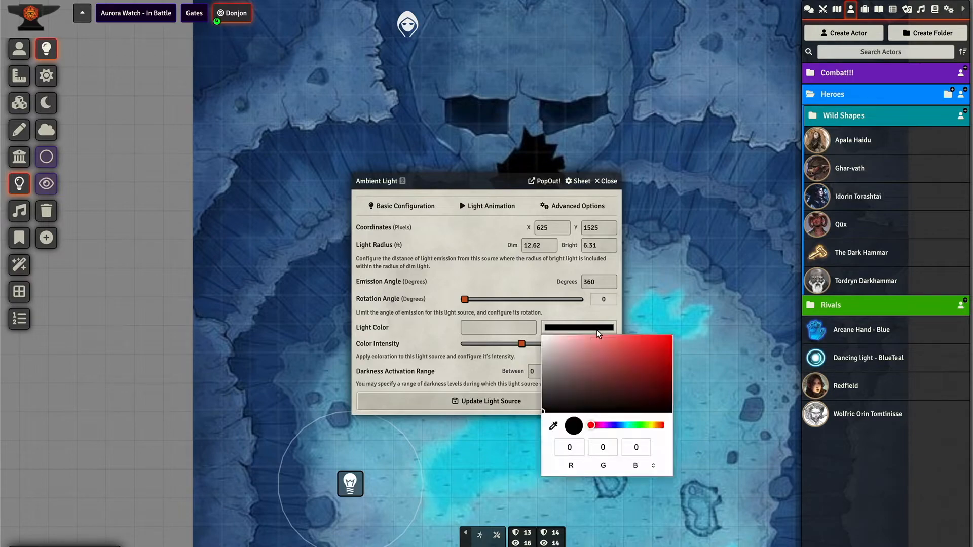
click(658, 427)
drag(656, 358, 670, 338)
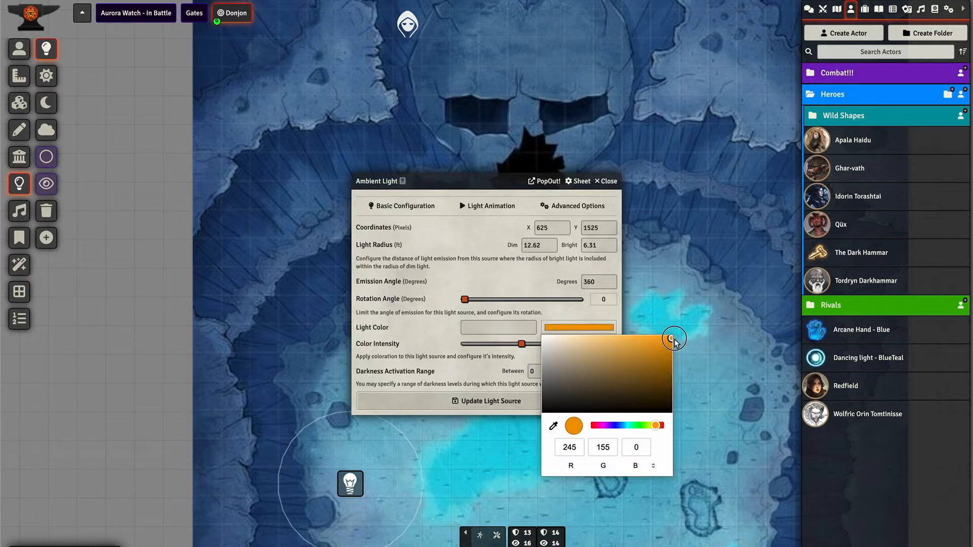
click(486, 379)
Step: Give the ambient light the Torch animation, adjust its animation speed and update the light source
click(489, 206)
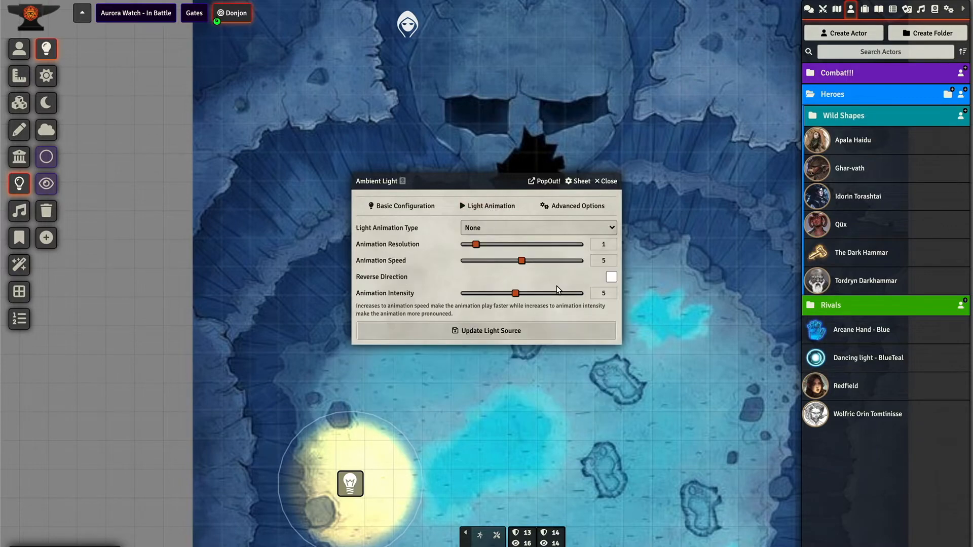
click(494, 236)
click(503, 473)
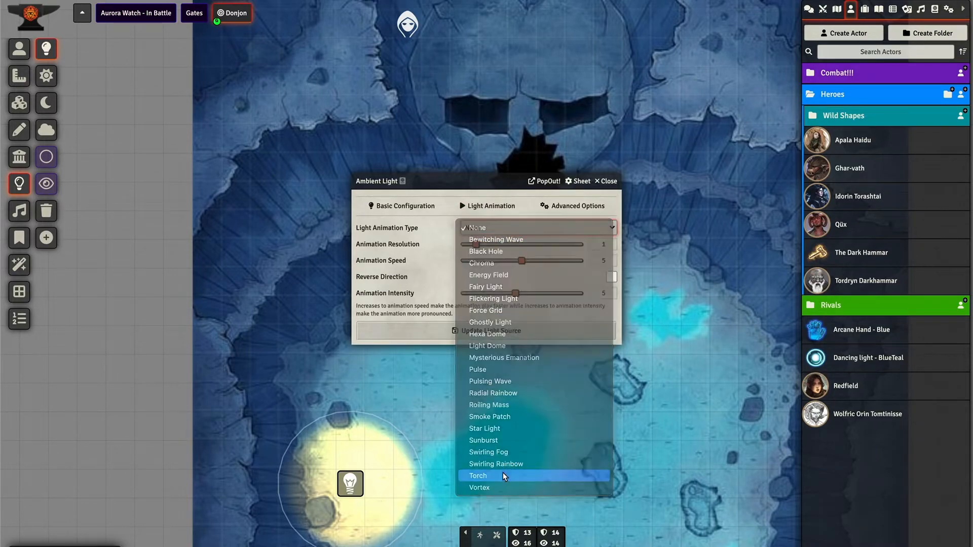
click(543, 261)
click(494, 331)
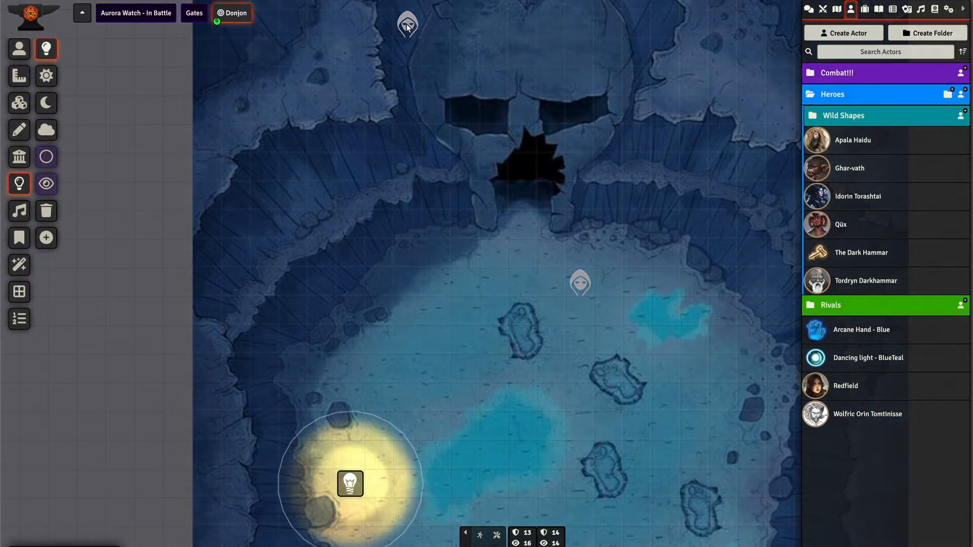
Step: Delete the stray light drawn over the hero token by the skull, and move that token down onto the icy cave floor
drag(407, 24, 448, 184)
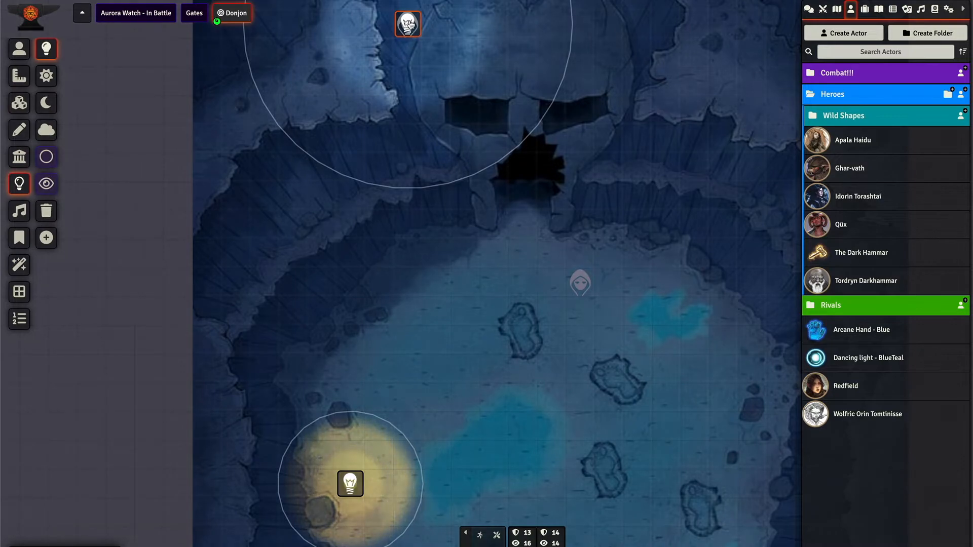
key(Delete)
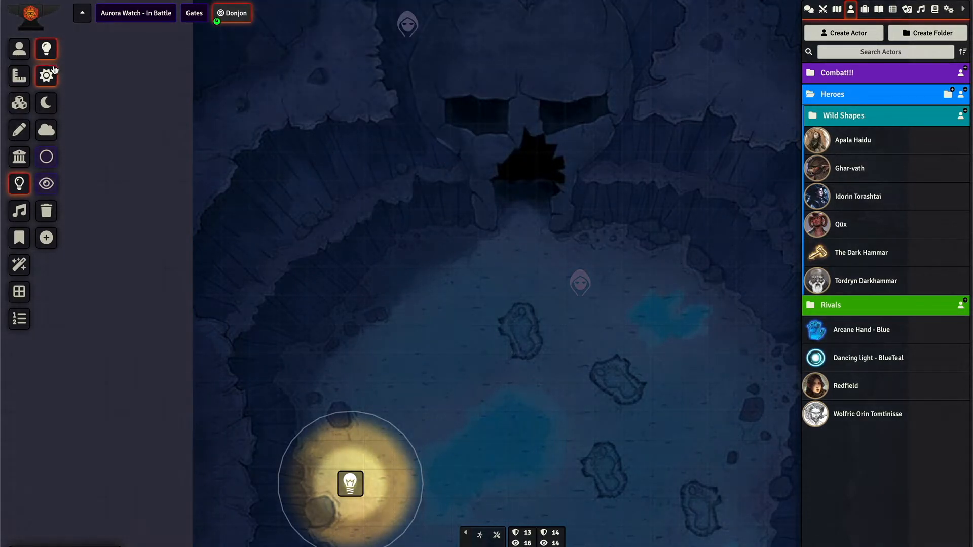
click(19, 48)
drag(407, 25, 551, 369)
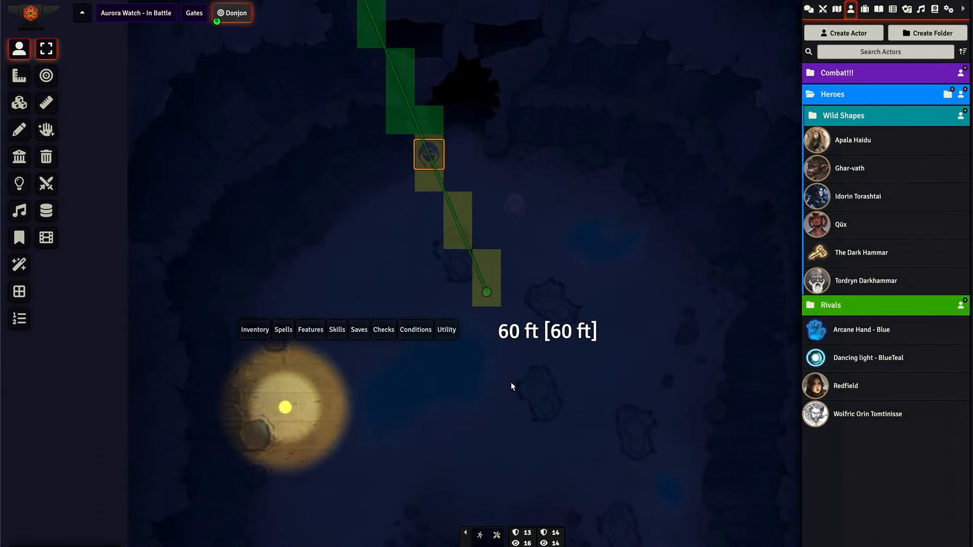
Step: Select the hero token nearest the skull's mouth, review its basic vision configuration and update the token
click(415, 329)
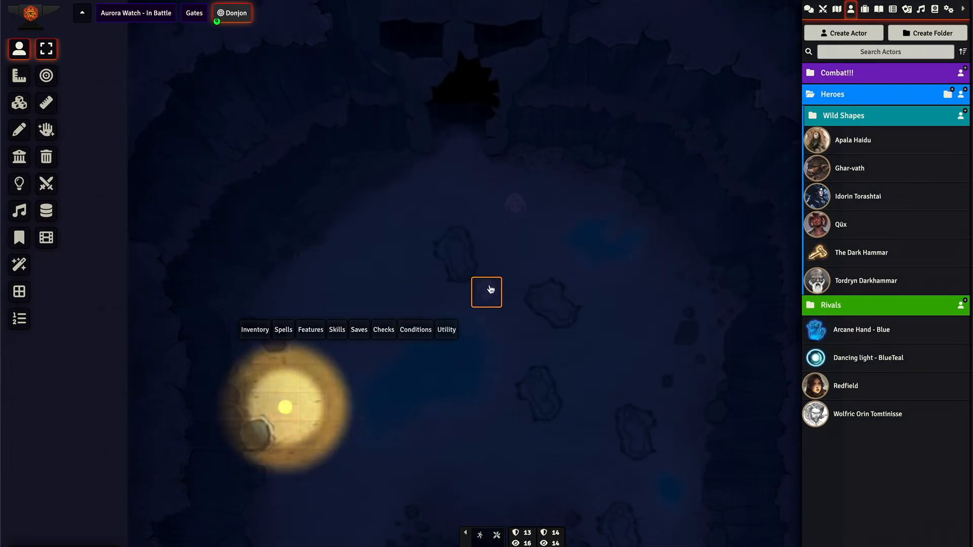
click(508, 211)
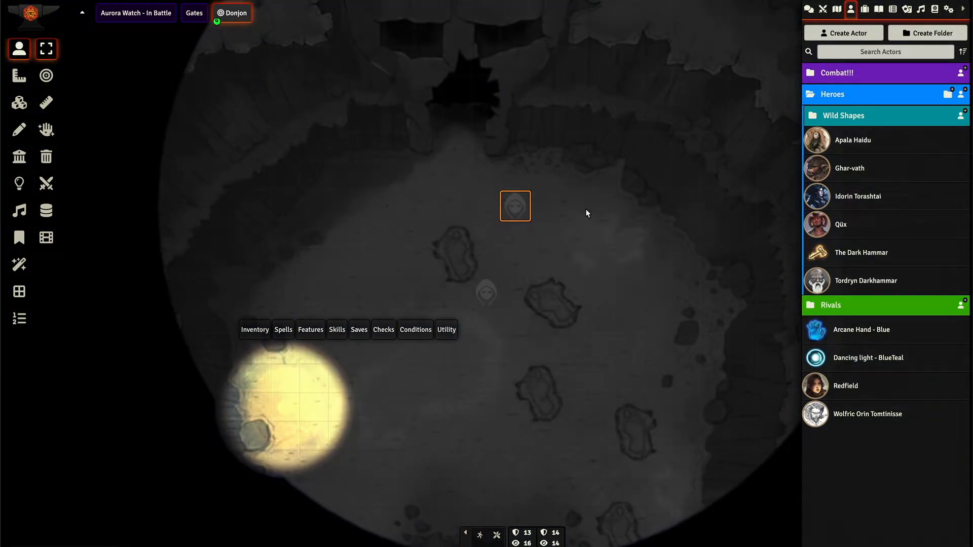
right_click(518, 210)
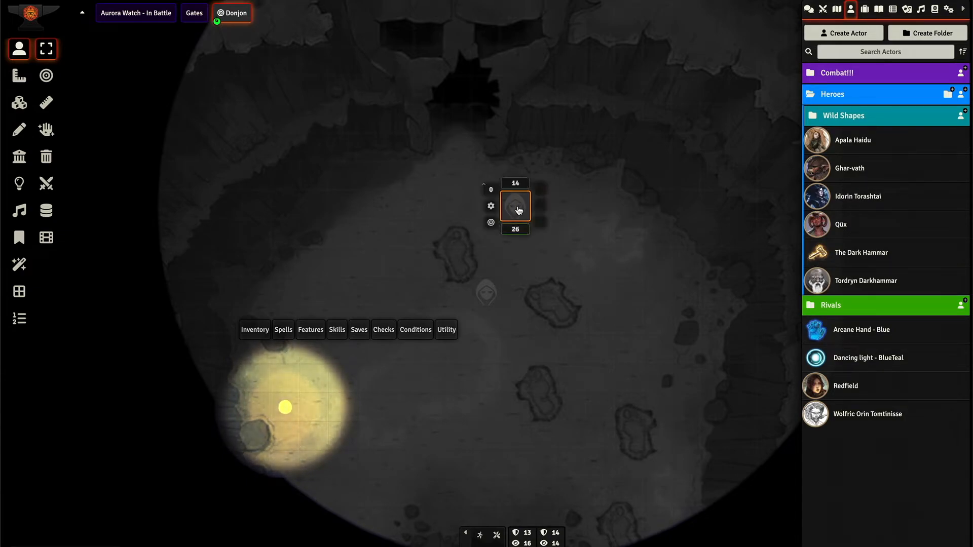
click(489, 214)
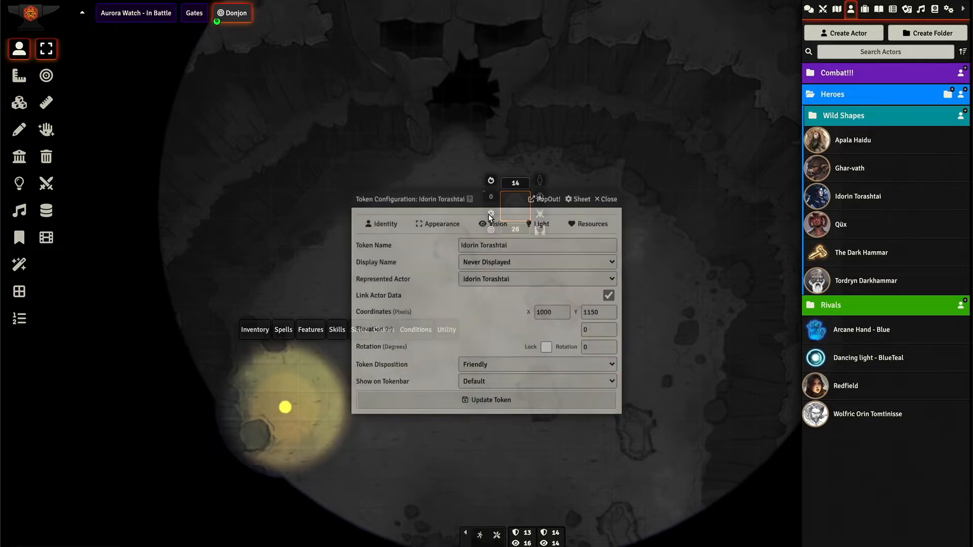
click(495, 224)
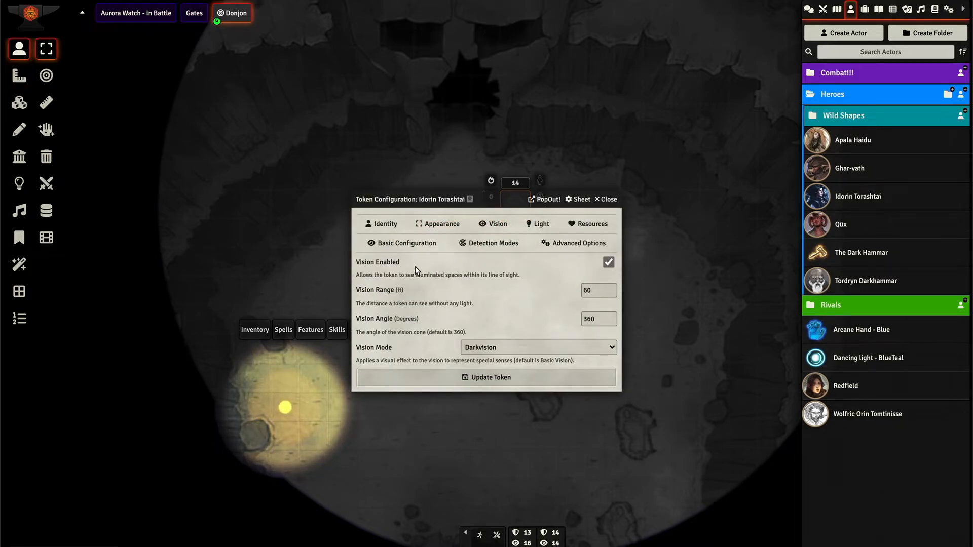
click(500, 381)
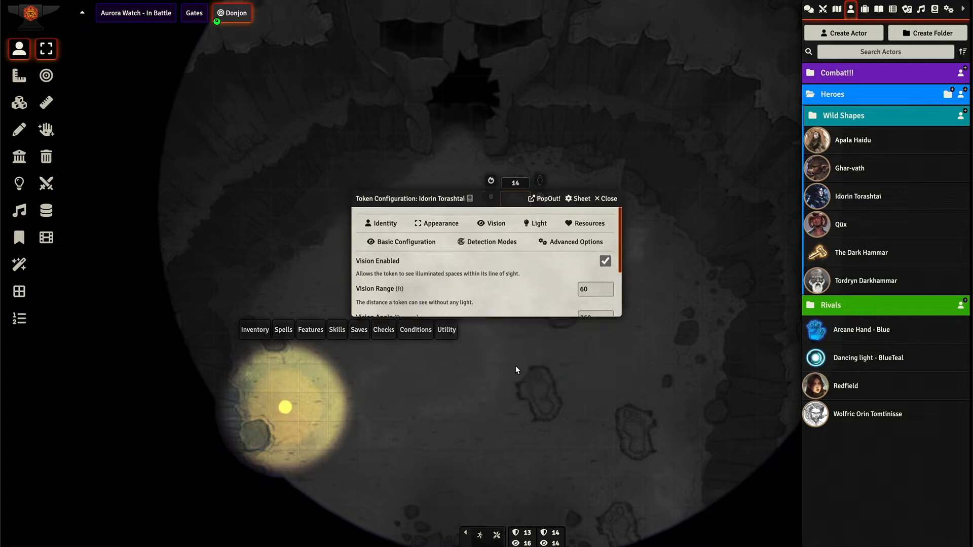
Step: Move that hero token down and right across the cave floor to test its darkvision
key(Right)
key(Right)
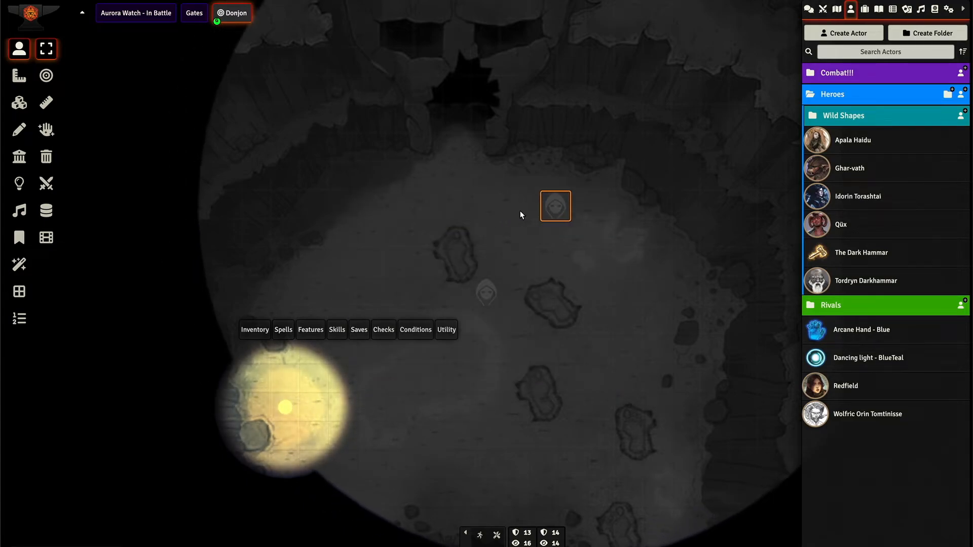
key(Down)
key(Down)
key(Right)
key(Right)
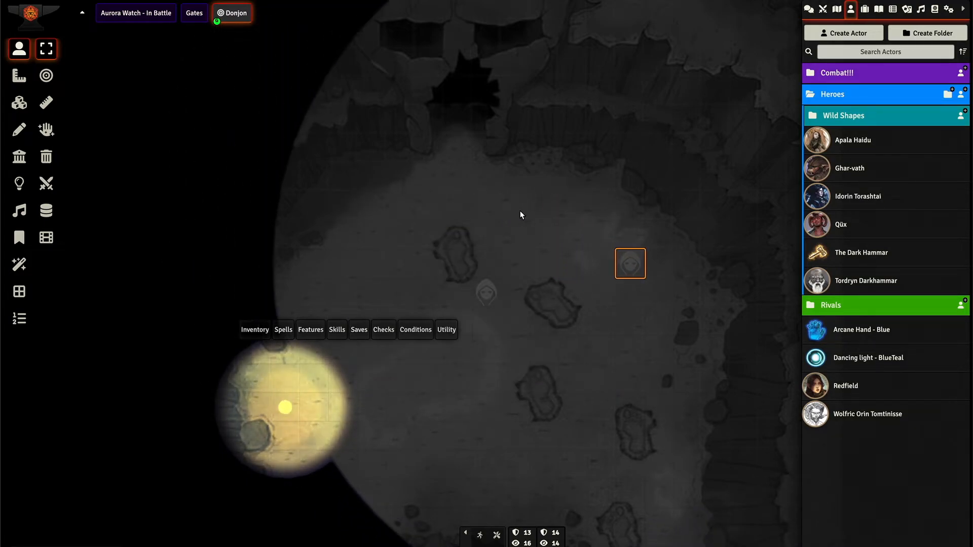
key(Right)
key(Right)
key(Right)
Step: Move the hero token back left and down onto the large blue pool, and deselect it
key(Left)
key(Left)
key(Left)
key(Left)
key(Left)
key(Left)
key(Left)
key(Left)
key(Left)
key(Left)
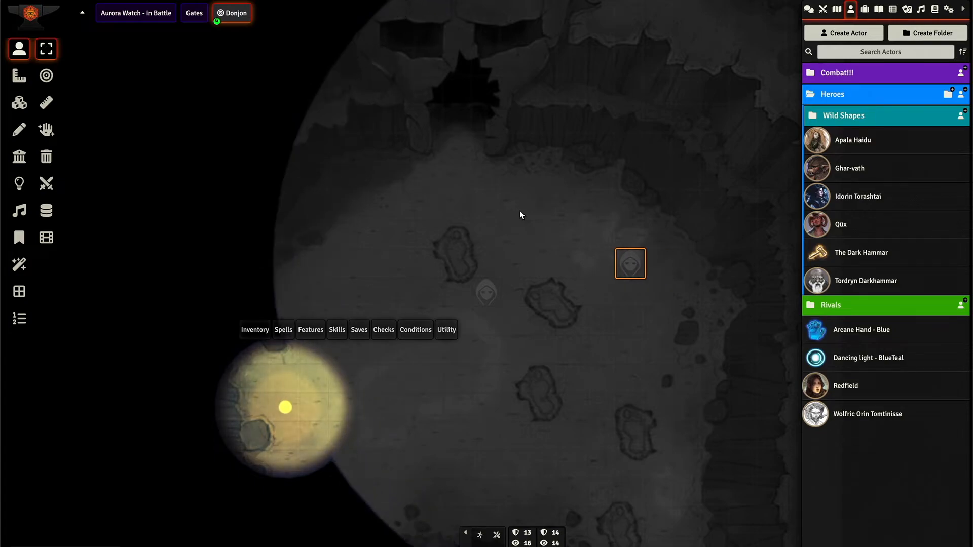
key(Down)
key(Down)
key(Down)
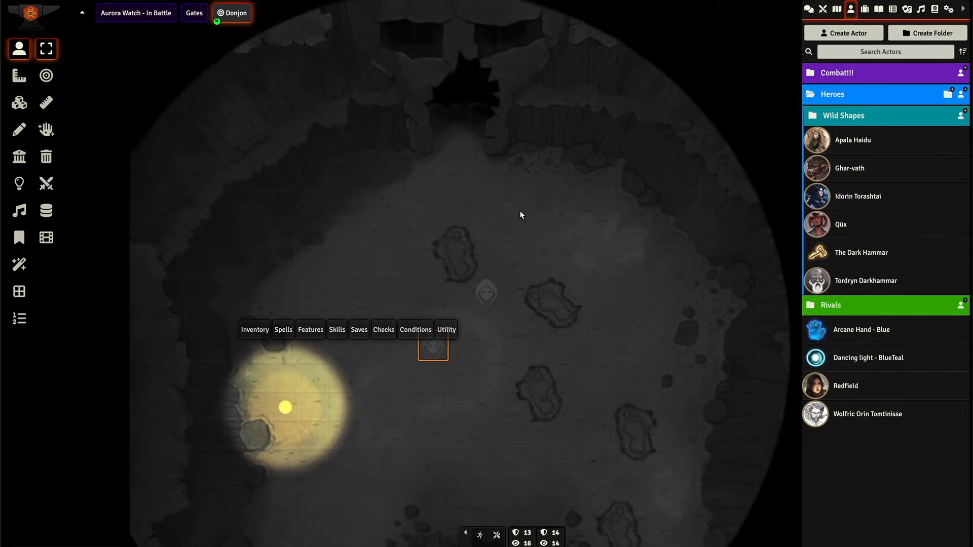
click(361, 466)
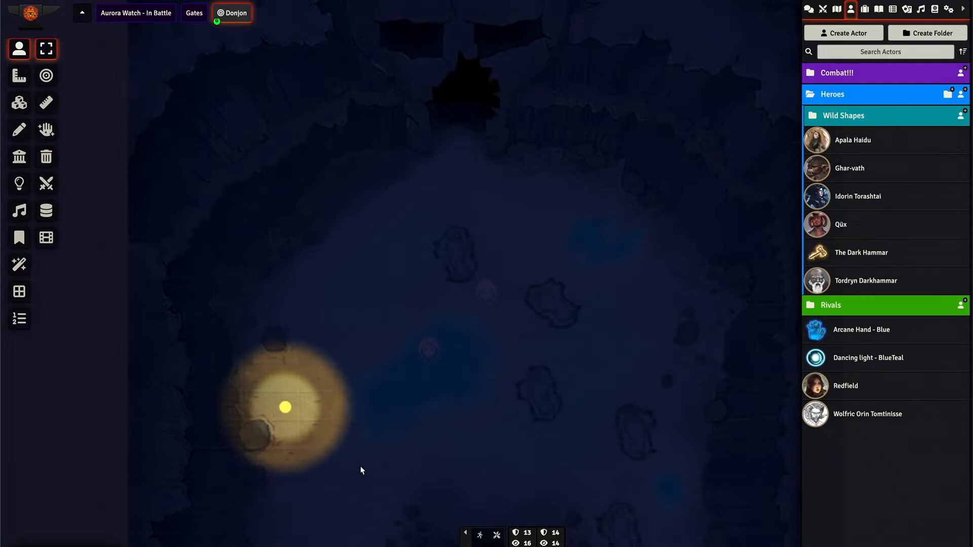
Step: Reselect the hero token on the blue pool and move it six squares right
click(431, 350)
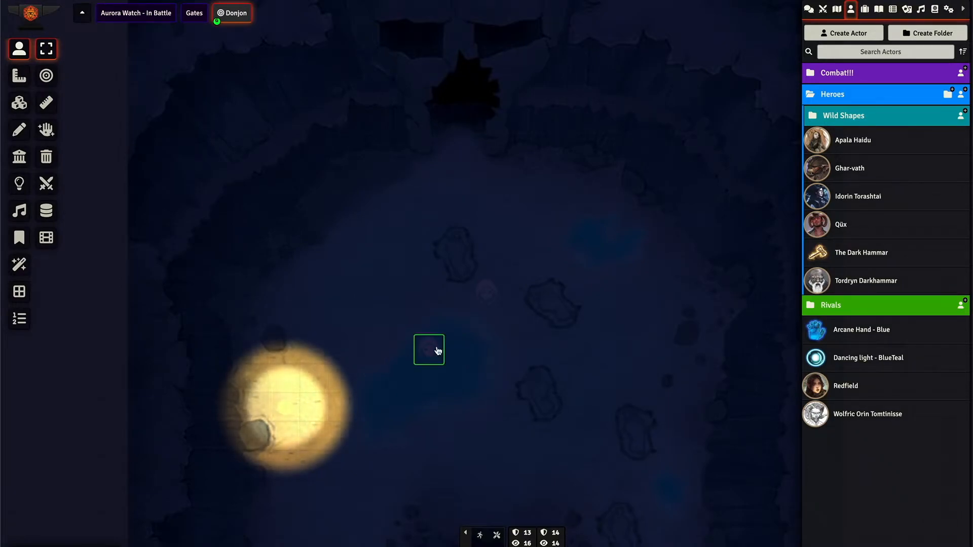
key(Right)
key(Right)
key(Right)
key(Right)
key(Right)
key(Right)
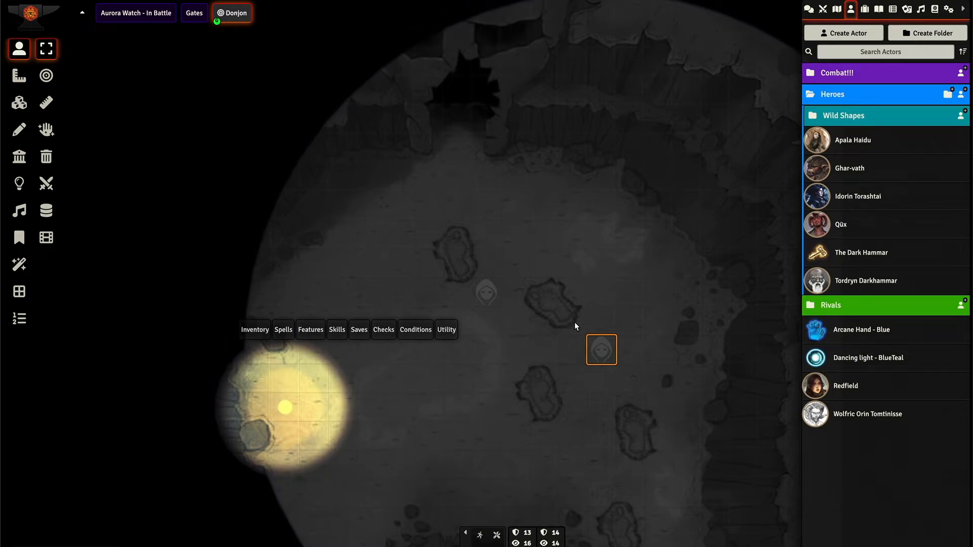
Step: Close the hero's character sheet, turn off Vision Enabled in the token's configuration and update the token
double_click(600, 349)
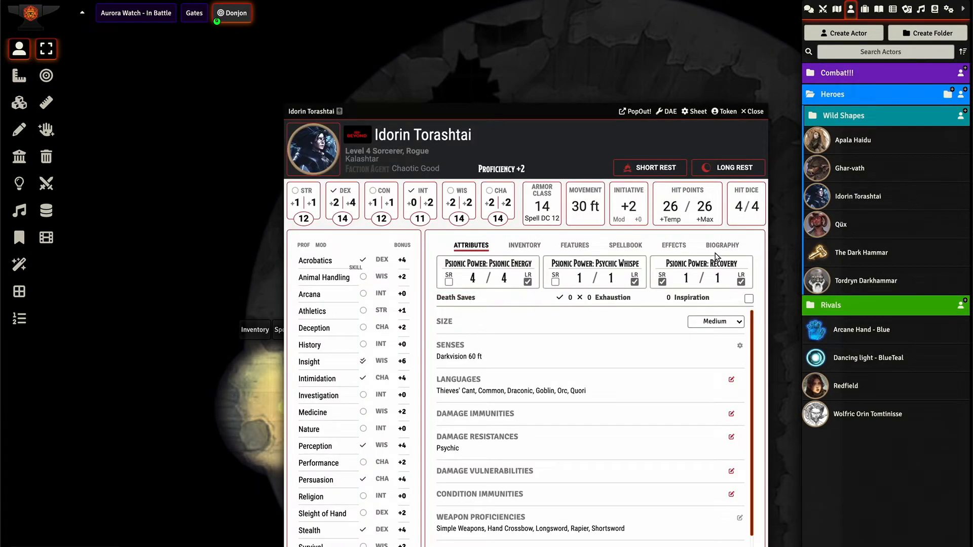
click(752, 112)
right_click(594, 349)
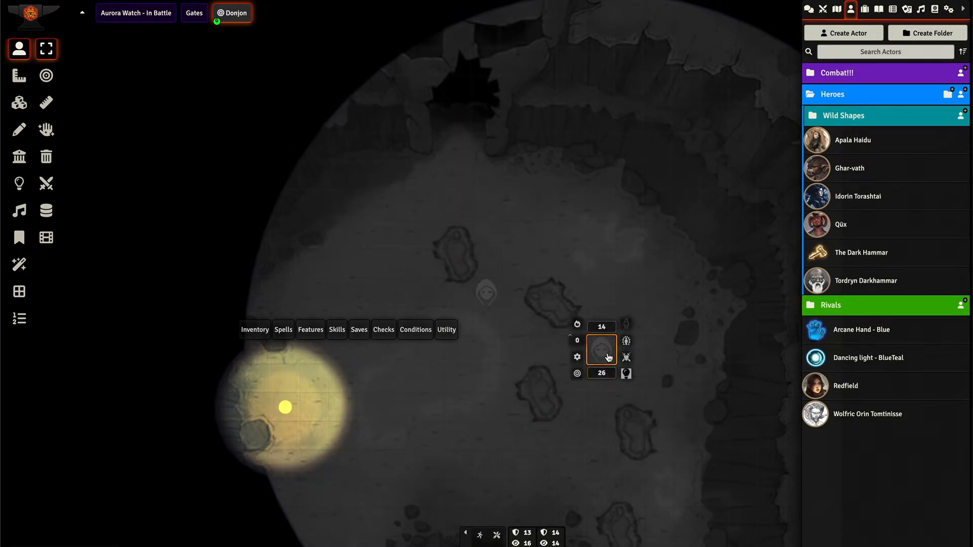
click(579, 356)
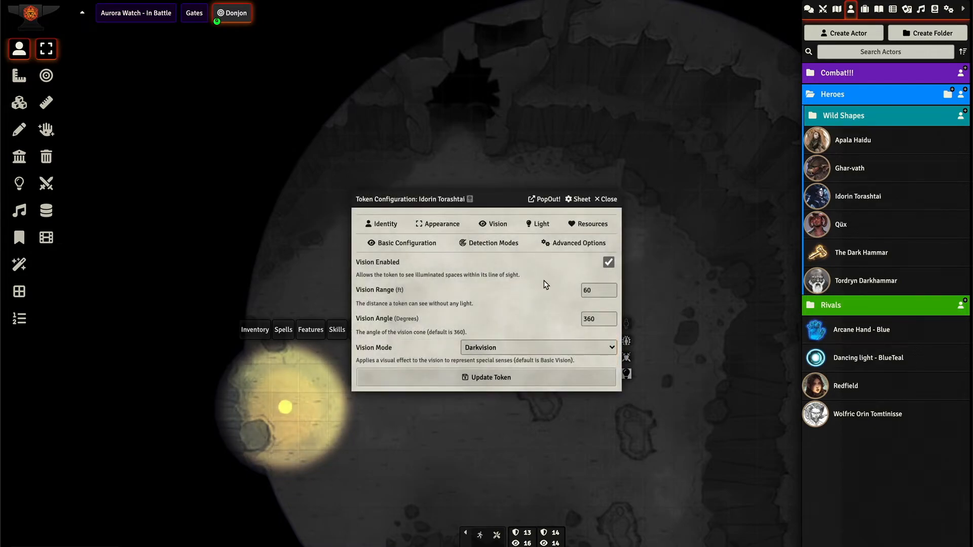
click(608, 262)
click(588, 374)
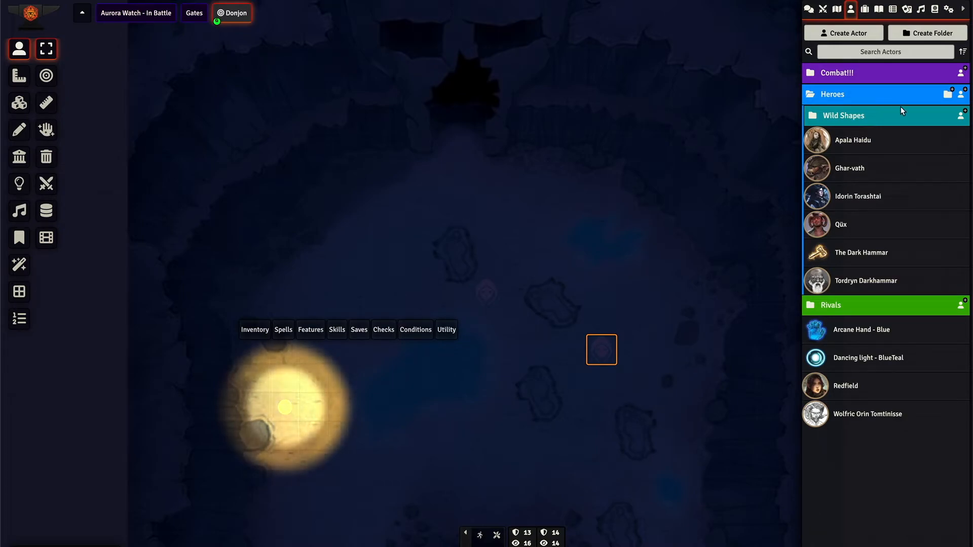
Step: Expand the Rivals folder and collapse the Heroes folder in the actor directory
click(844, 115)
click(844, 115)
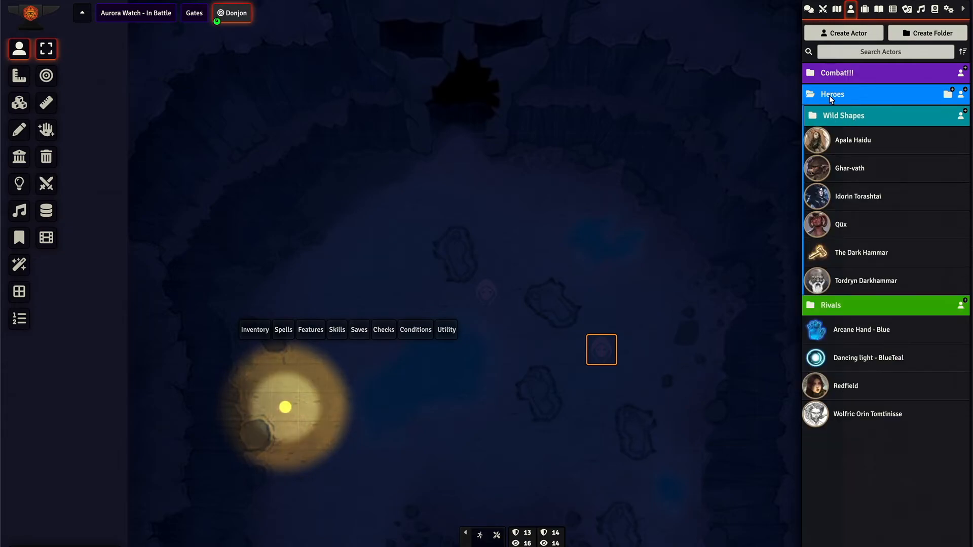
click(840, 304)
click(856, 95)
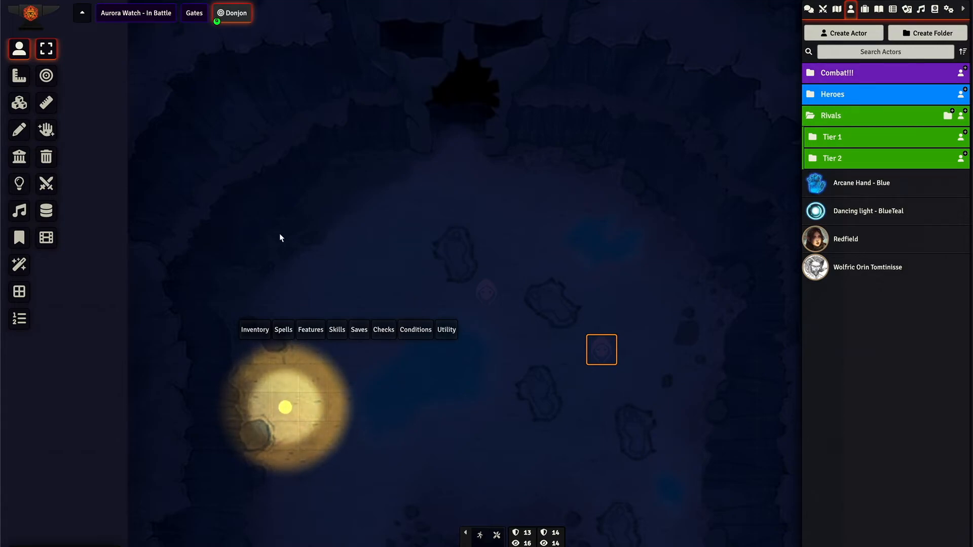
Step: Examine the Other and Weather particle effects, enable Stars to view its settings, and close the effects management without saving
click(24, 268)
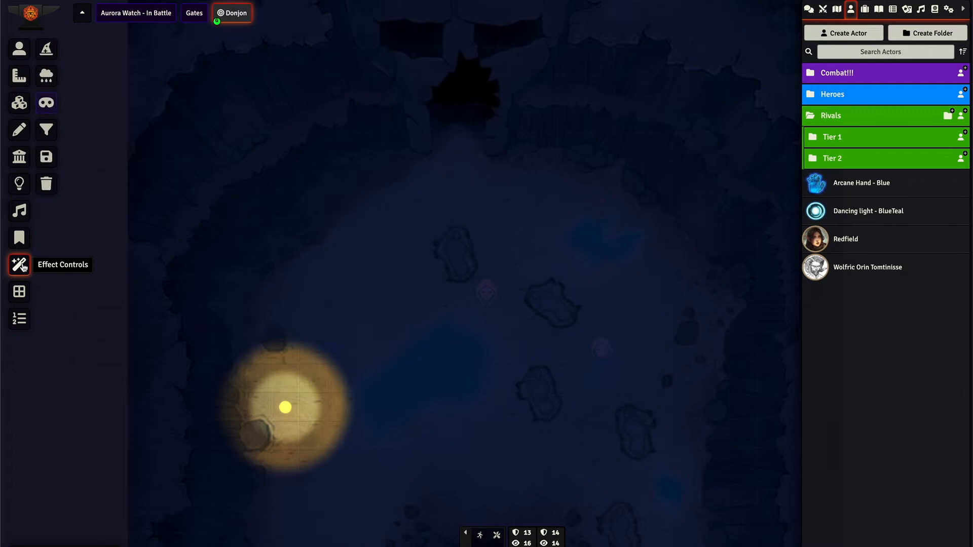
click(46, 76)
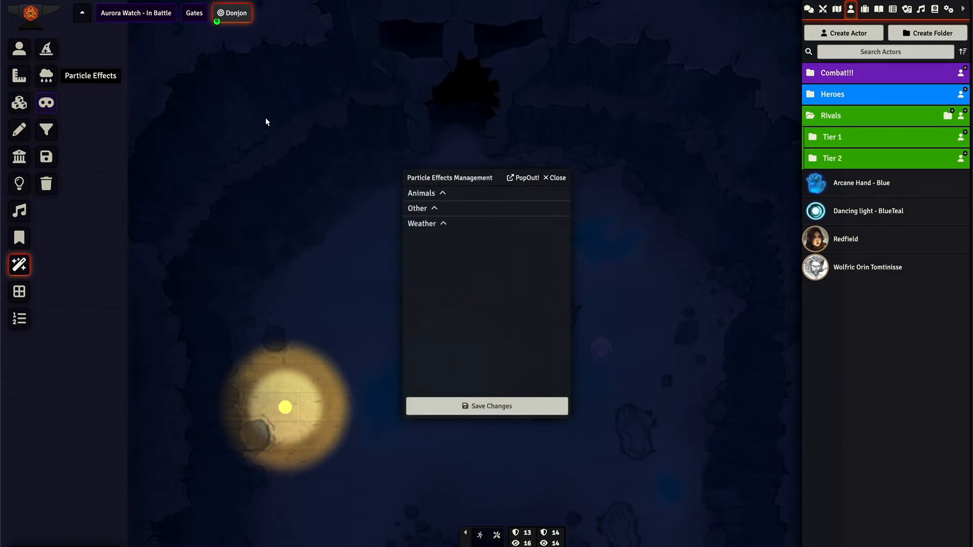
click(442, 223)
click(423, 209)
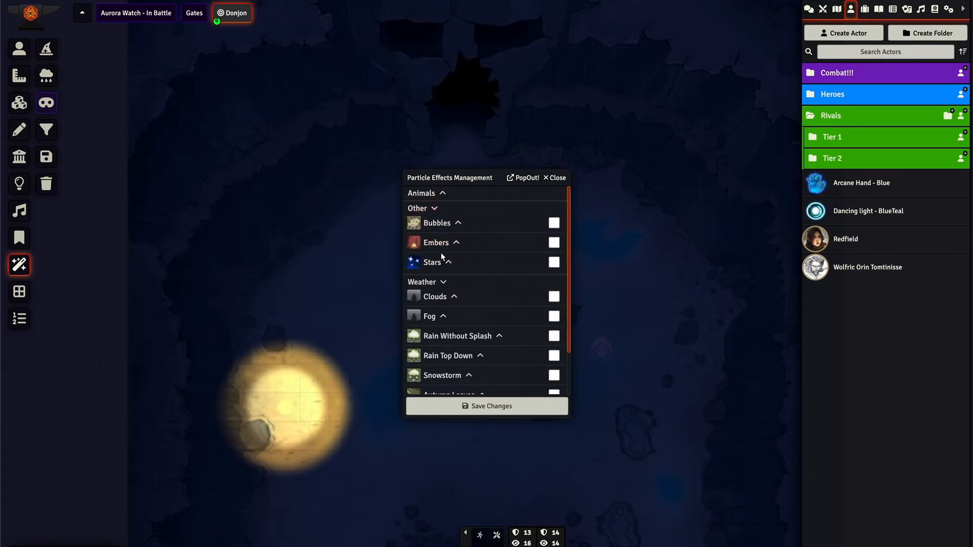
click(553, 262)
click(449, 264)
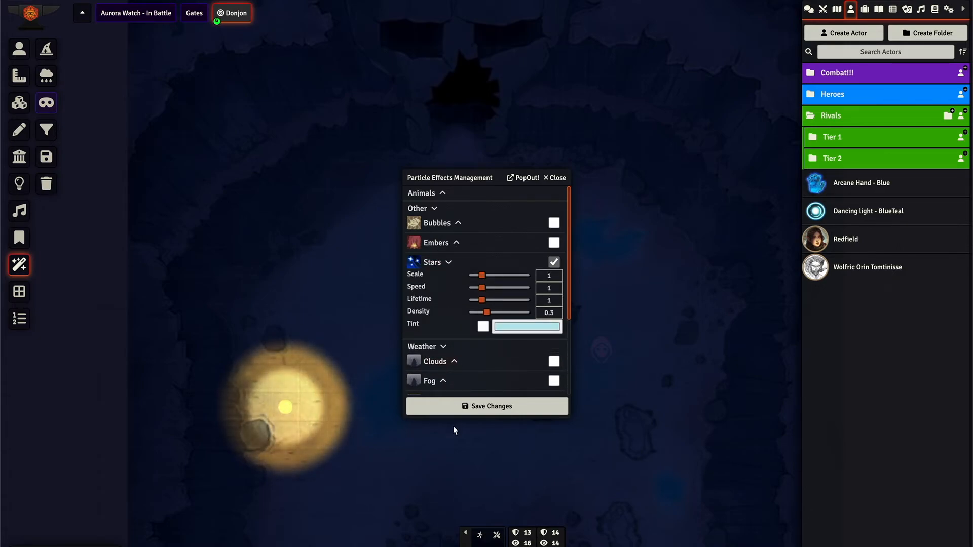
click(556, 179)
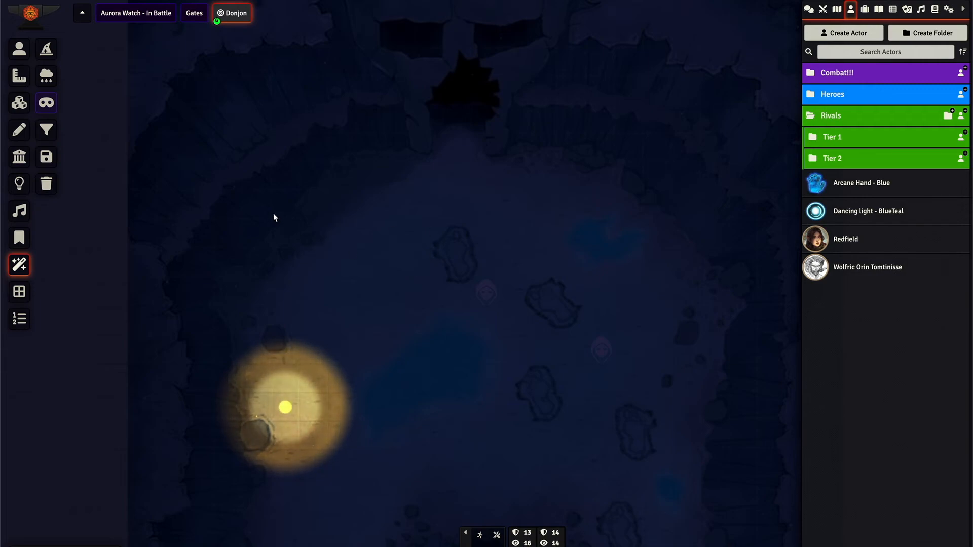
Step: Switch to the scene's lighting controls
click(19, 183)
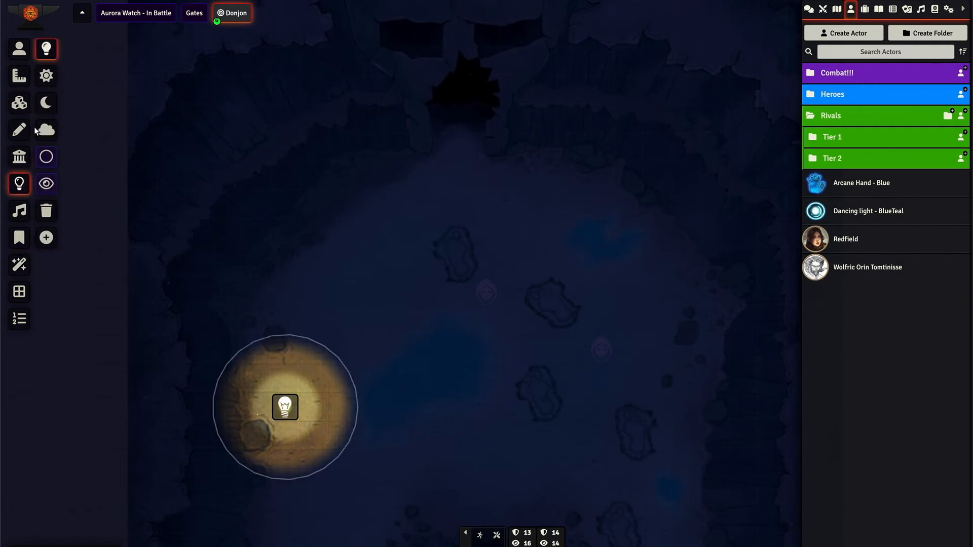